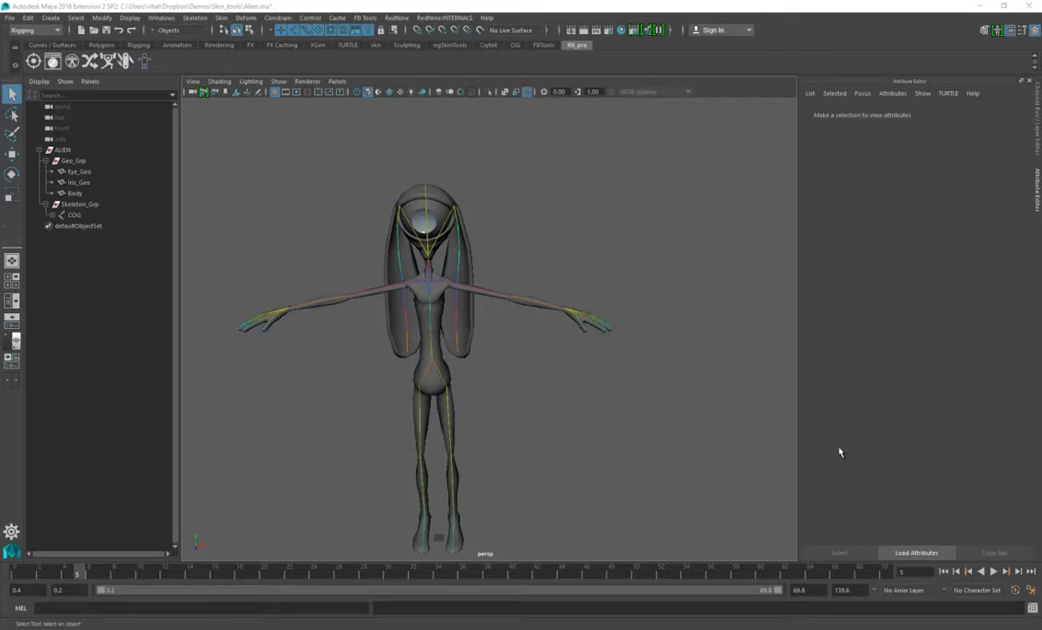
Open the R9pro skin tools window and move it beside the alien character.
left_click(107, 61)
left_click_drag(488, 169, 776, 196)
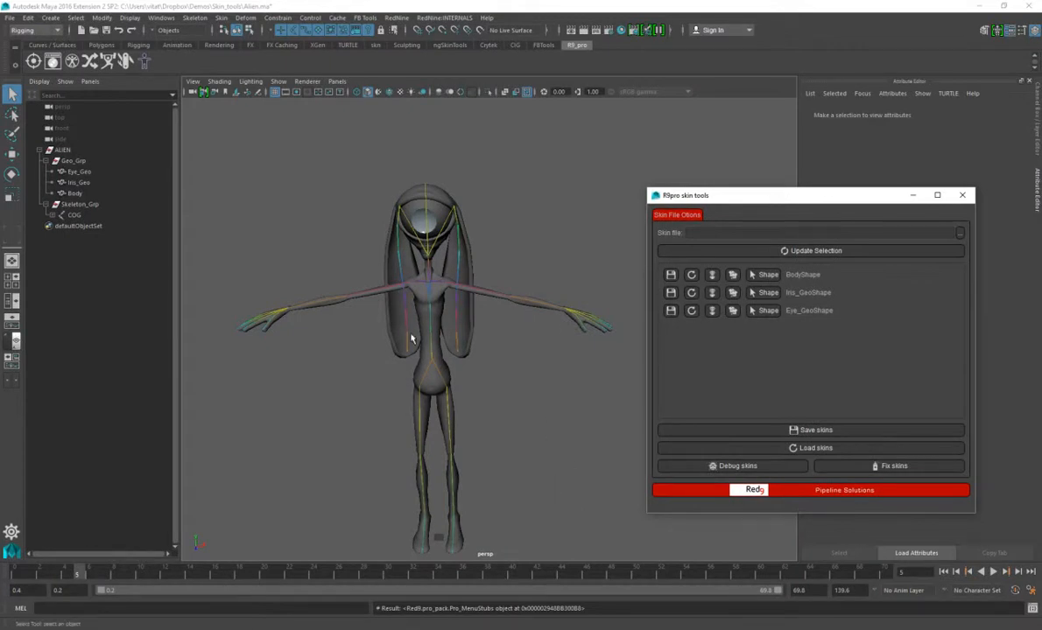
Examine the alien character's skinned meshes and skeleton from several angles.
left_click_drag(423, 331, 542, 305, "alt")
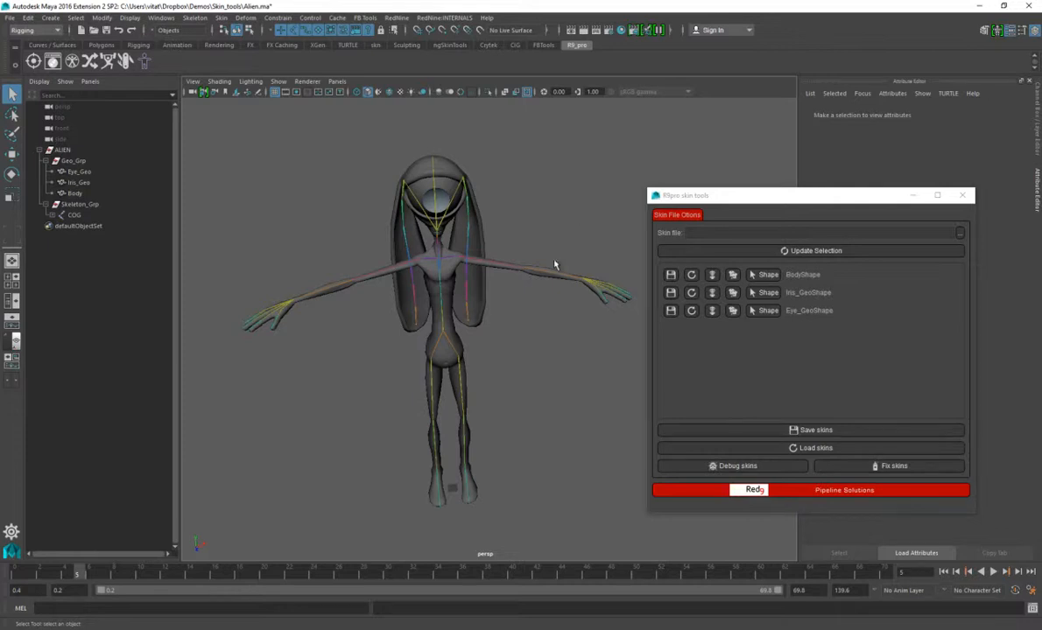
left_click_drag(552, 235, 506, 259, "alt")
left_click_drag(508, 205, 507, 325)
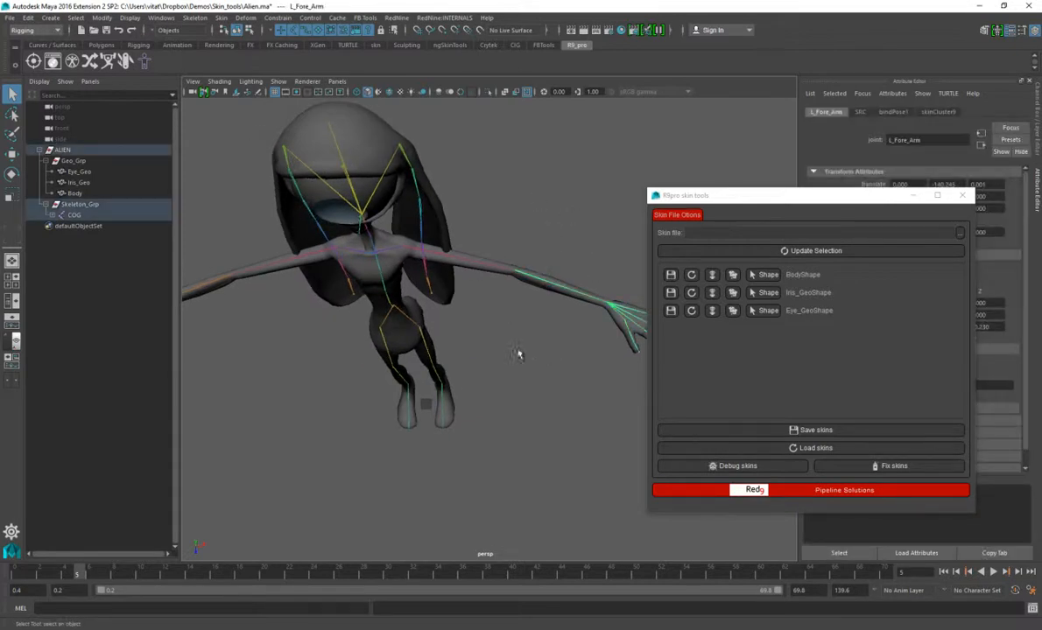
left_click_drag(499, 361, 490, 302, "alt")
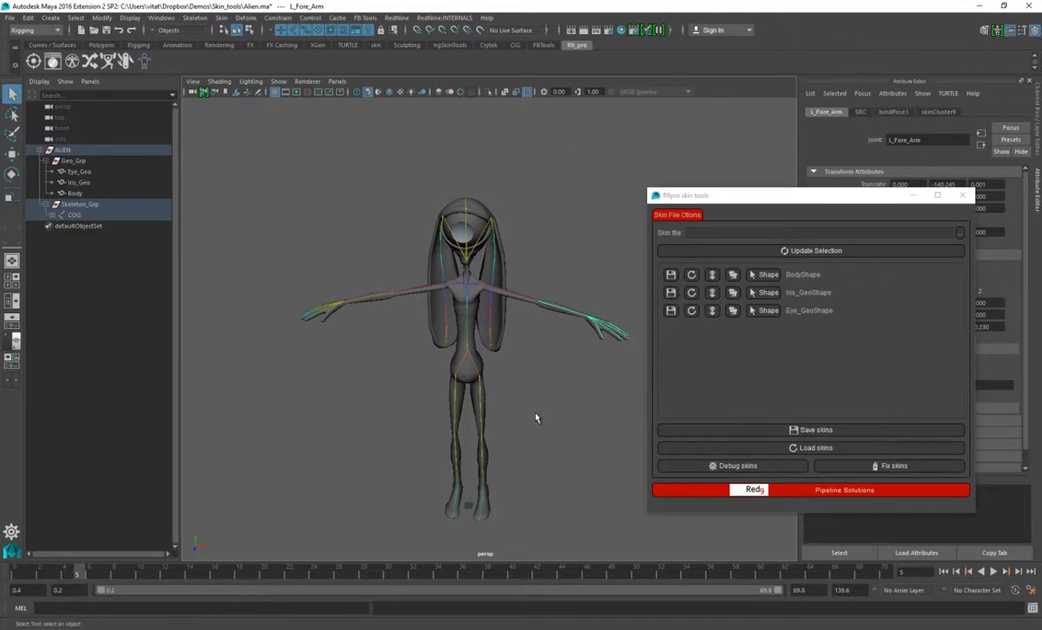
left_click_drag(376, 367, 481, 357, "alt")
left_click(526, 351)
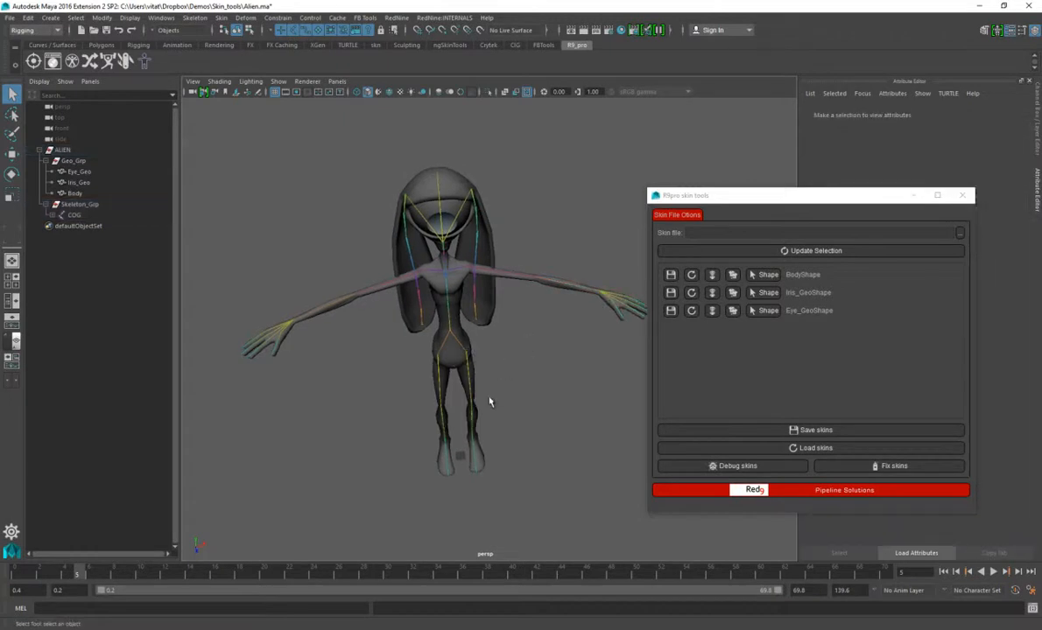
left_click_drag(489, 405, 439, 359, "alt")
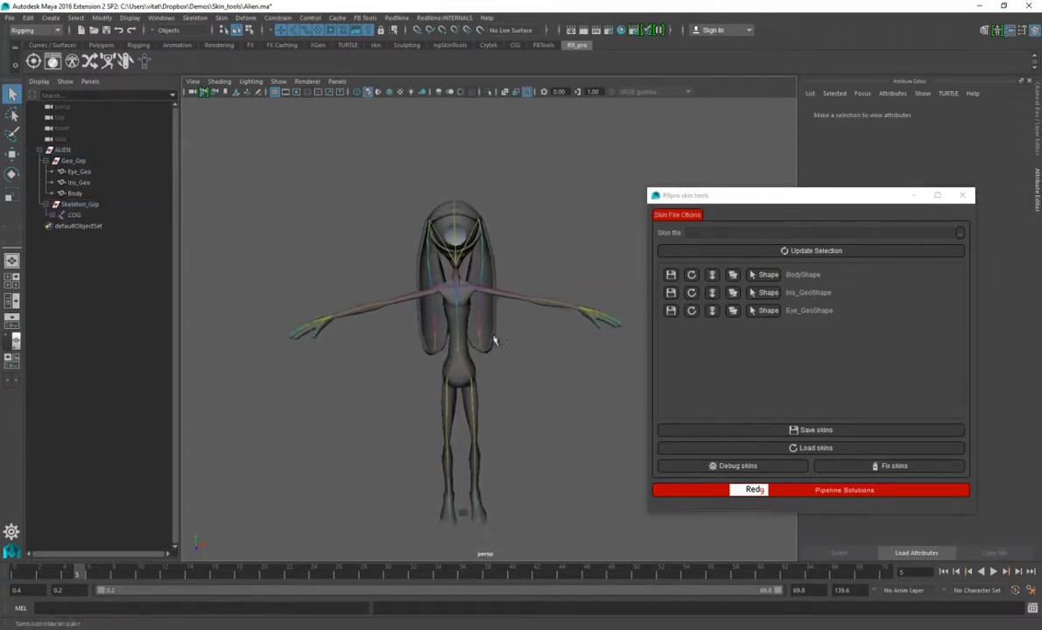
left_click_drag(763, 201, 760, 172)
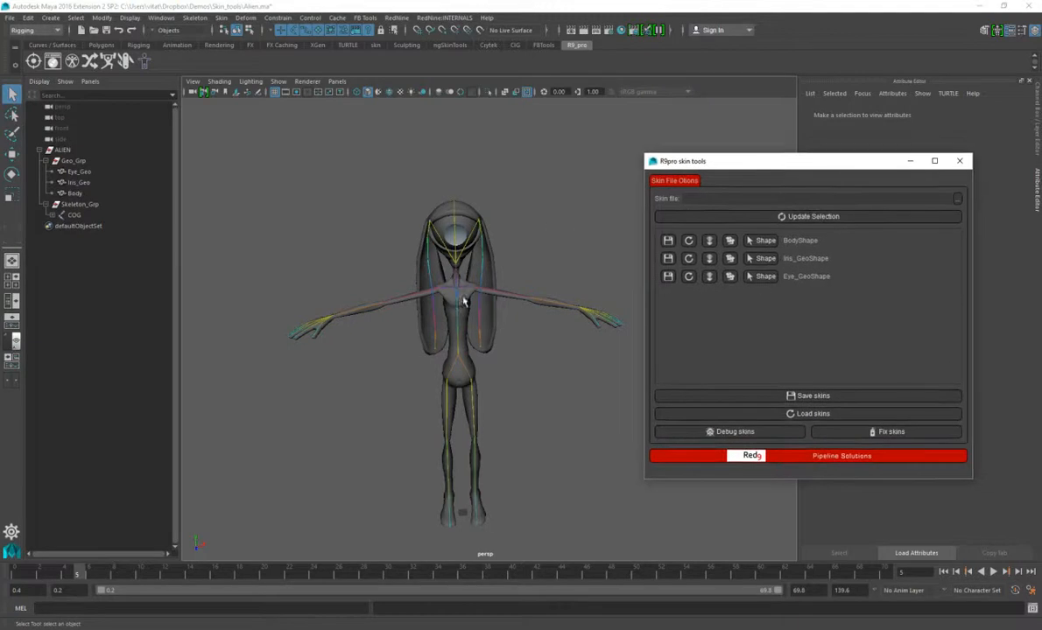
left_click_drag(484, 282, 557, 243, "alt")
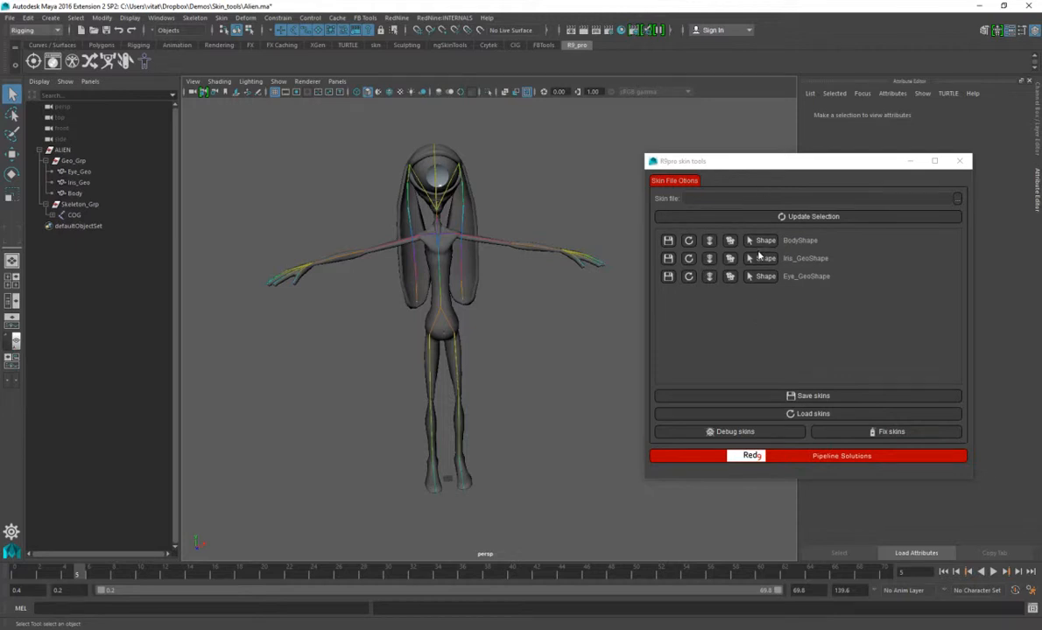
Select BodyShape, Iris_GeoShape and Eye_GeoShape one after another from the skin tools list.
left_click(761, 240)
left_click(761, 258)
left_click(758, 280)
left_click(759, 259)
left_click(760, 240)
left_click(760, 260)
Select the joints bound to Eye_GeoShape from the skin tools and frame them in the view.
right_click(758, 279)
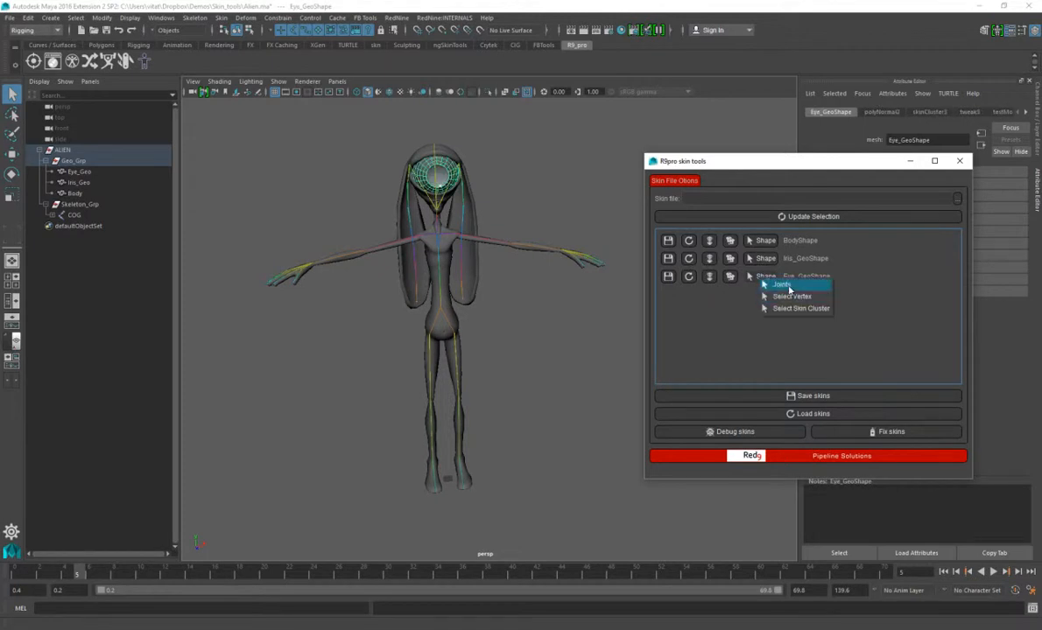
left_click(772, 295)
key("f")
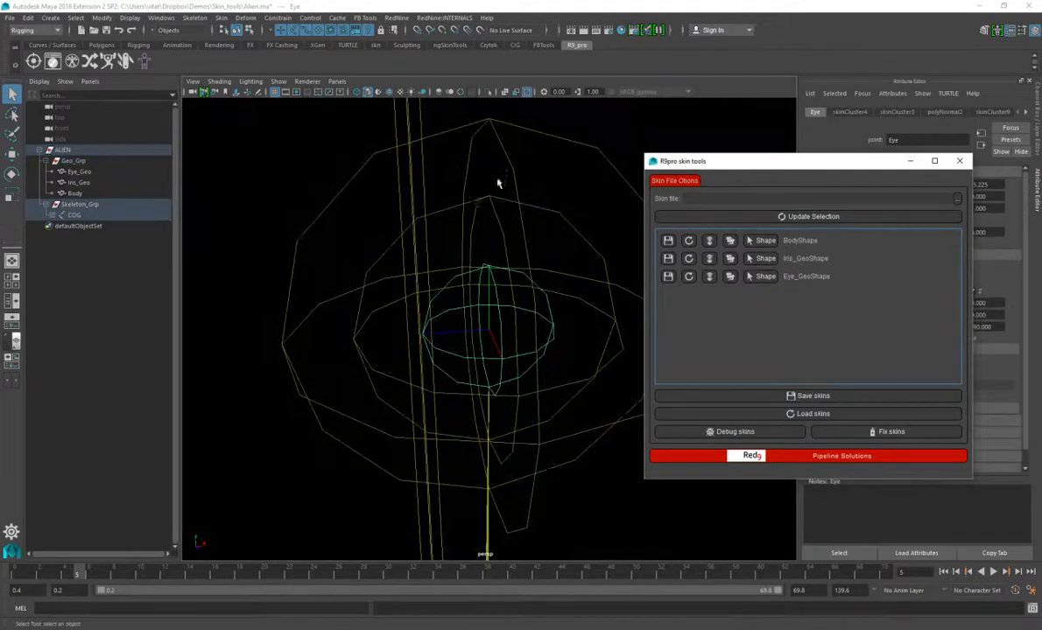
right_click_drag(528, 277, 451, 250, "alt")
mouse_move(526, 199)
right_mouse_down("alt")
mouse_move(389, 442)
mouse_move(463, 258)
mouse_move(538, 265)
right_mouse_up("alt")
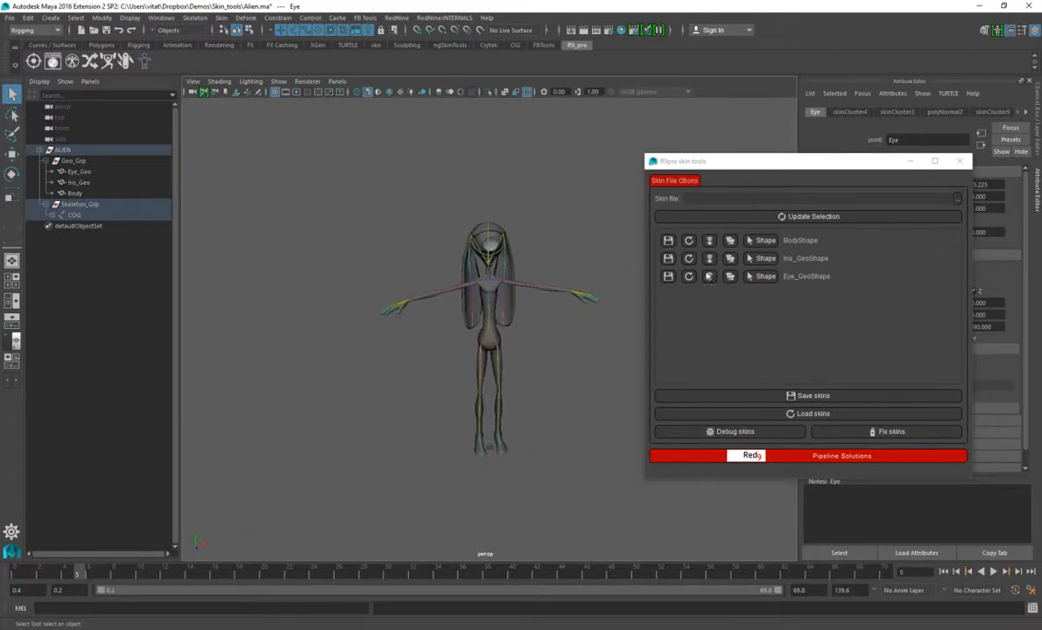
Select the vertices of Iris_GeoShape from the skin tools, inspect them on the character and clear the selection.
right_click(759, 261)
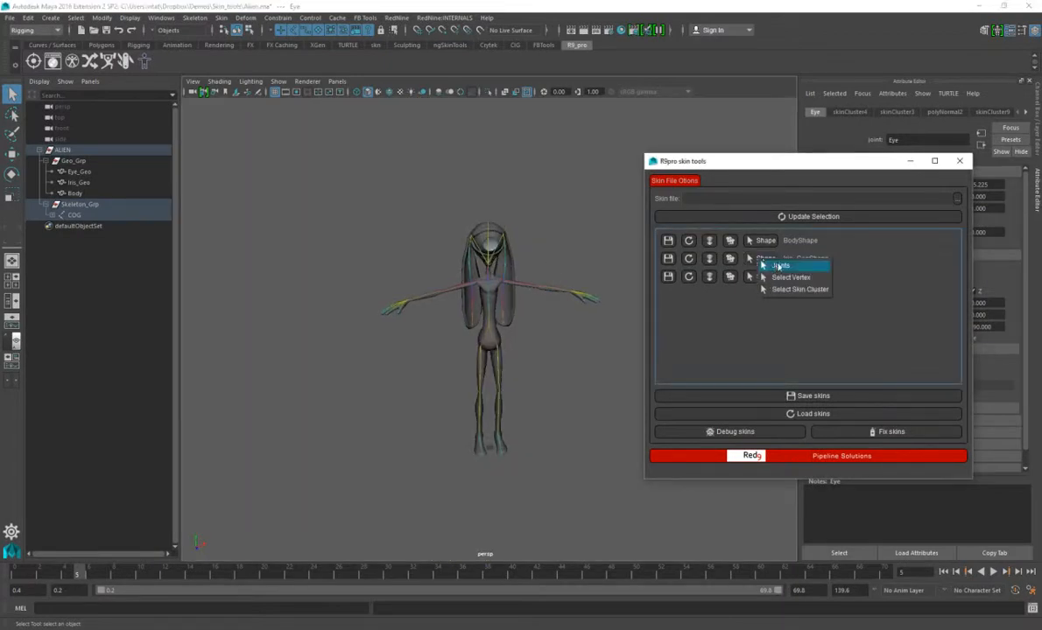
left_click(770, 277)
left_click_drag(579, 308, 516, 265, "alt")
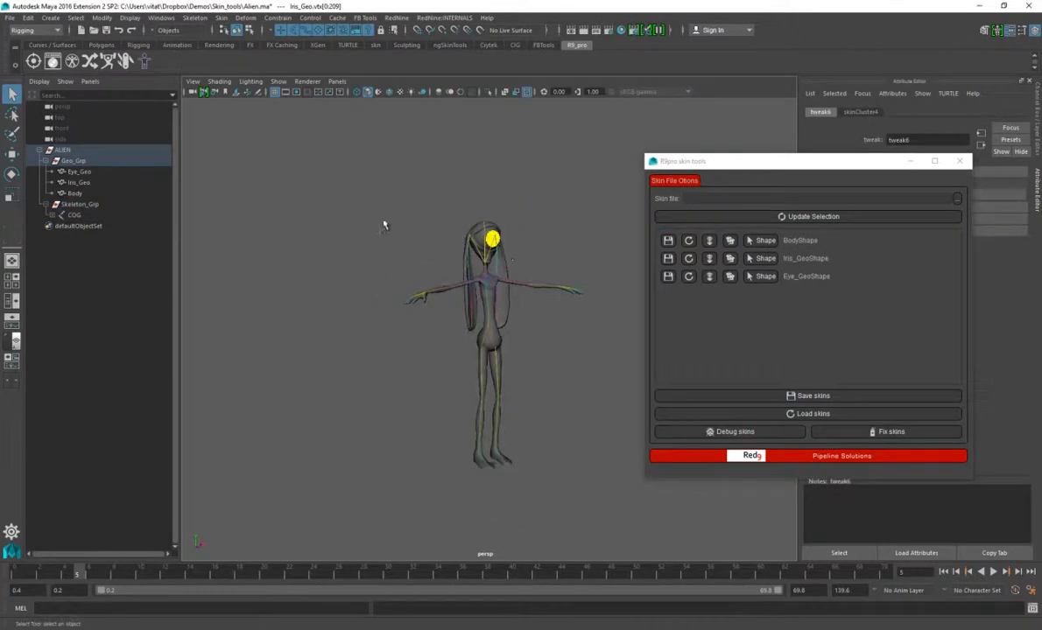
right_click_drag(512, 262, 536, 234, "alt")
left_click_drag(536, 235, 537, 221, "alt")
right_click_drag(536, 221, 527, 214, "alt")
middle_click_drag(527, 214, 510, 262, "alt")
right_click_drag(509, 262, 517, 239, "alt")
left_click(525, 284)
middle_click_drag(516, 239, 508, 228, "alt")
mouse_move(508, 228)
left_mouse_down("alt")
mouse_move(499, 226)
mouse_move(520, 215)
left_mouse_up("alt")
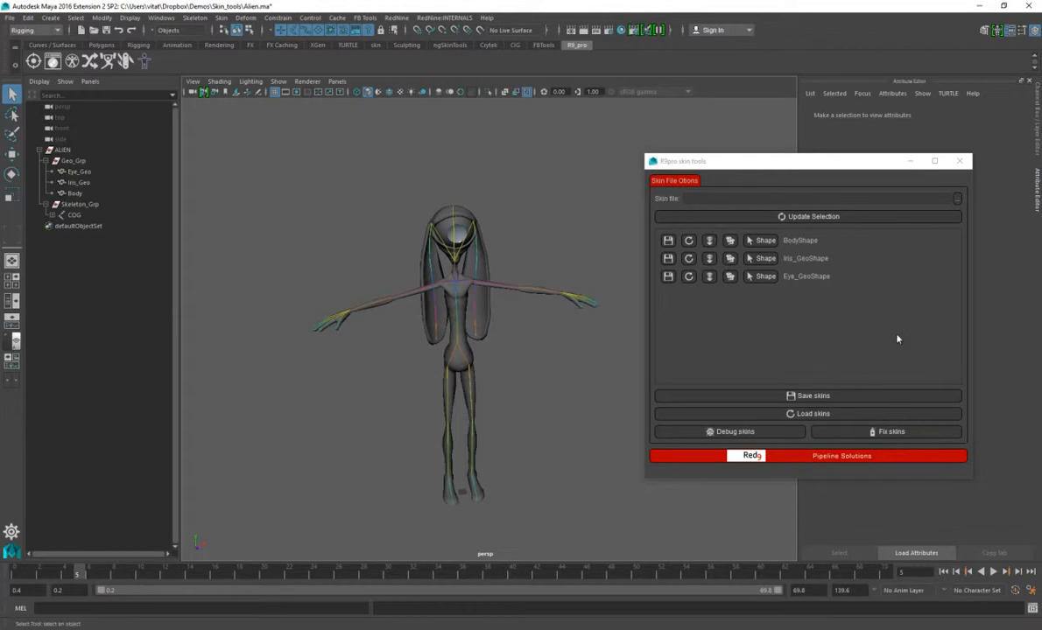
Save all the scene's skins over the existing Alien.skn file, checking and fixing weights before saving.
left_click(815, 402)
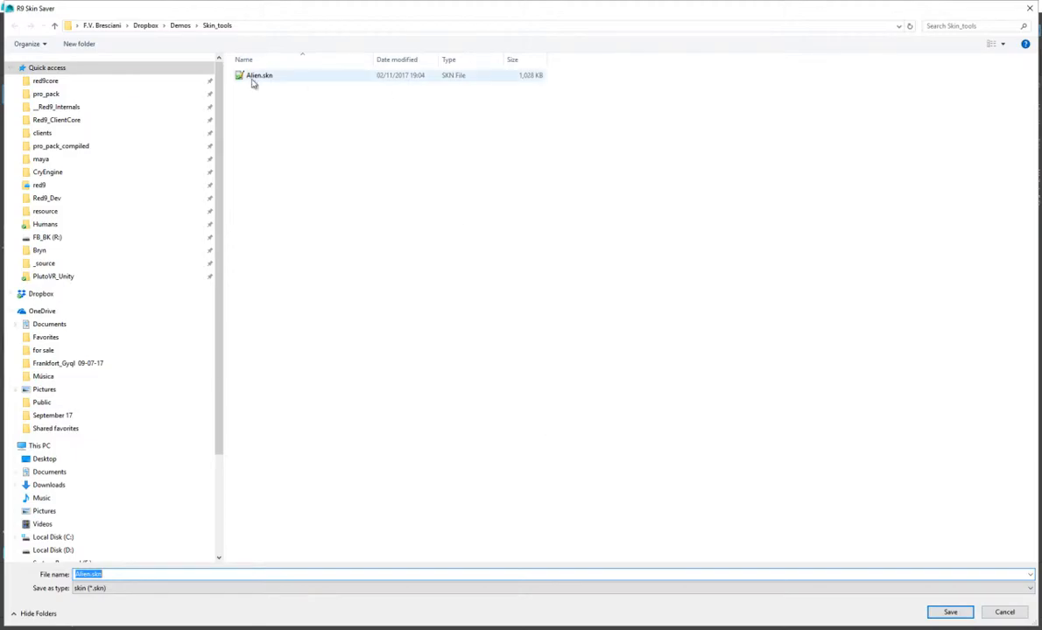
left_click(253, 77)
left_click(950, 612)
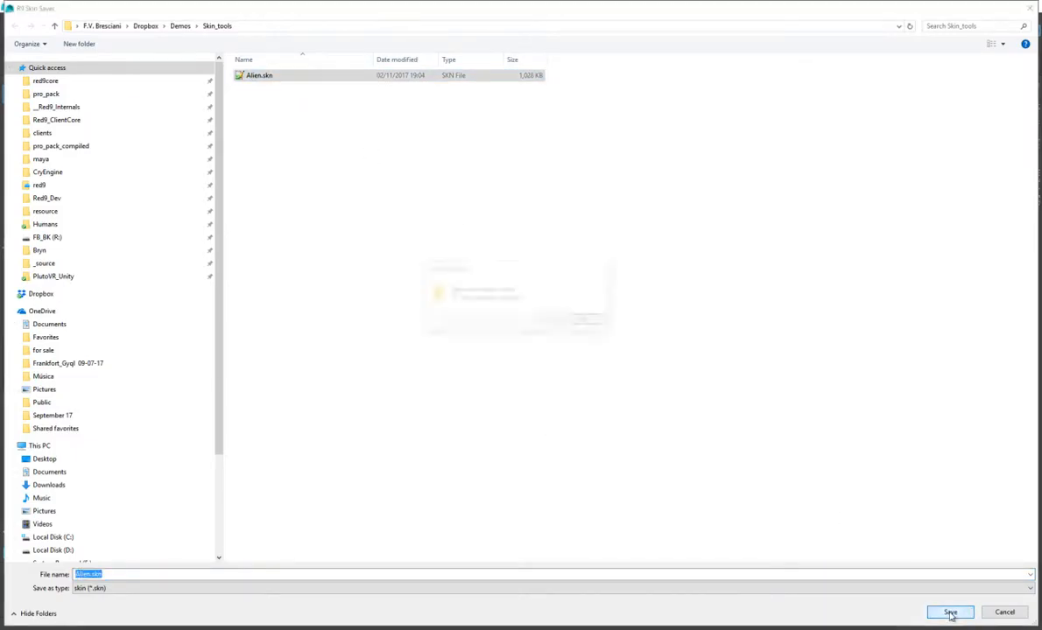
left_click(548, 321)
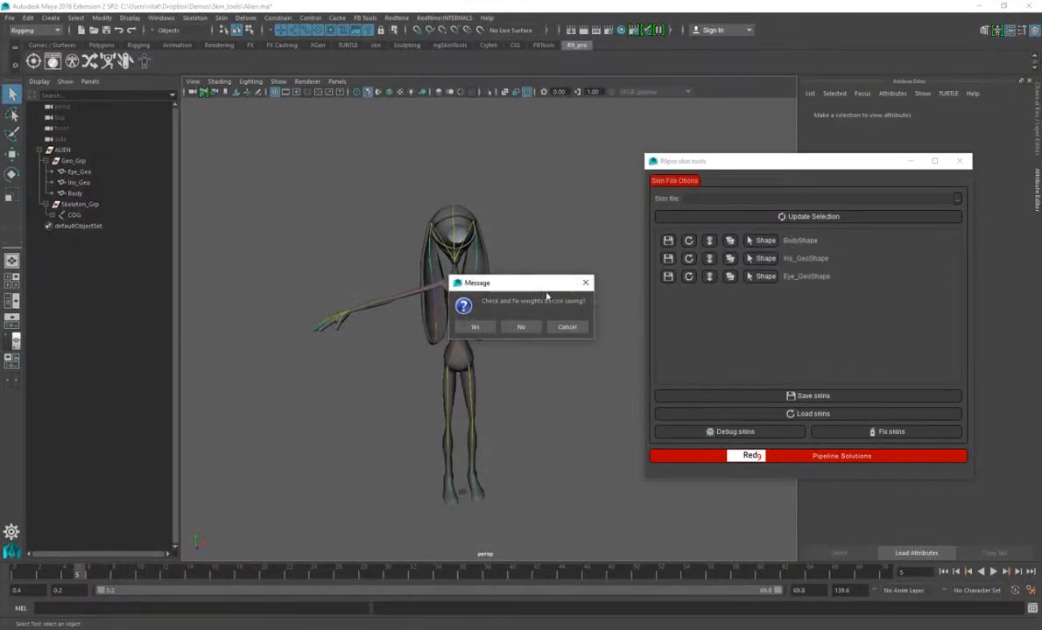
left_click_drag(534, 277, 554, 157)
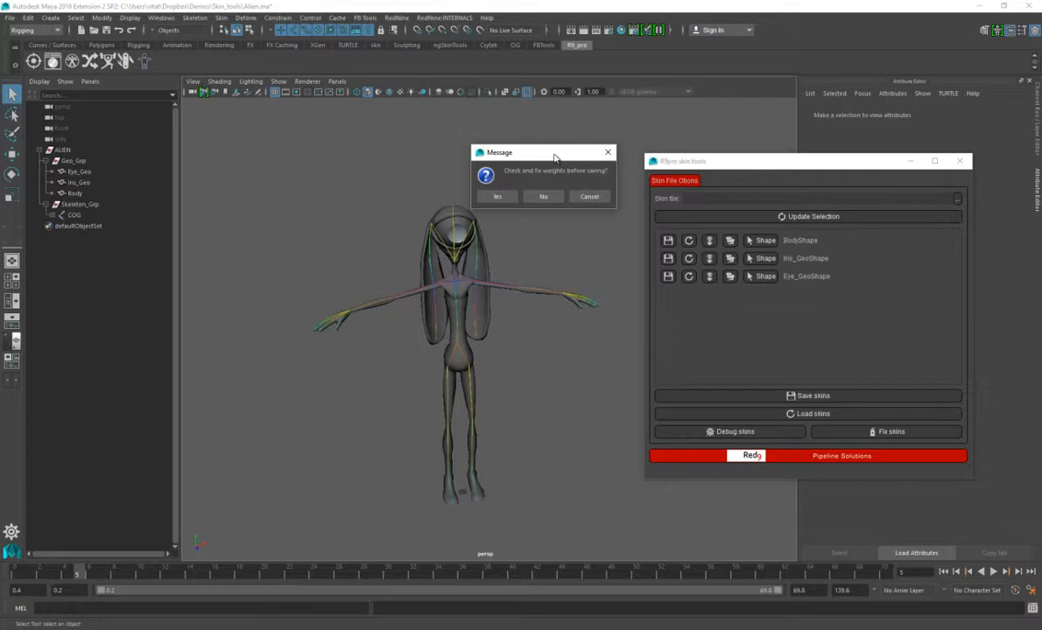
left_click(496, 196)
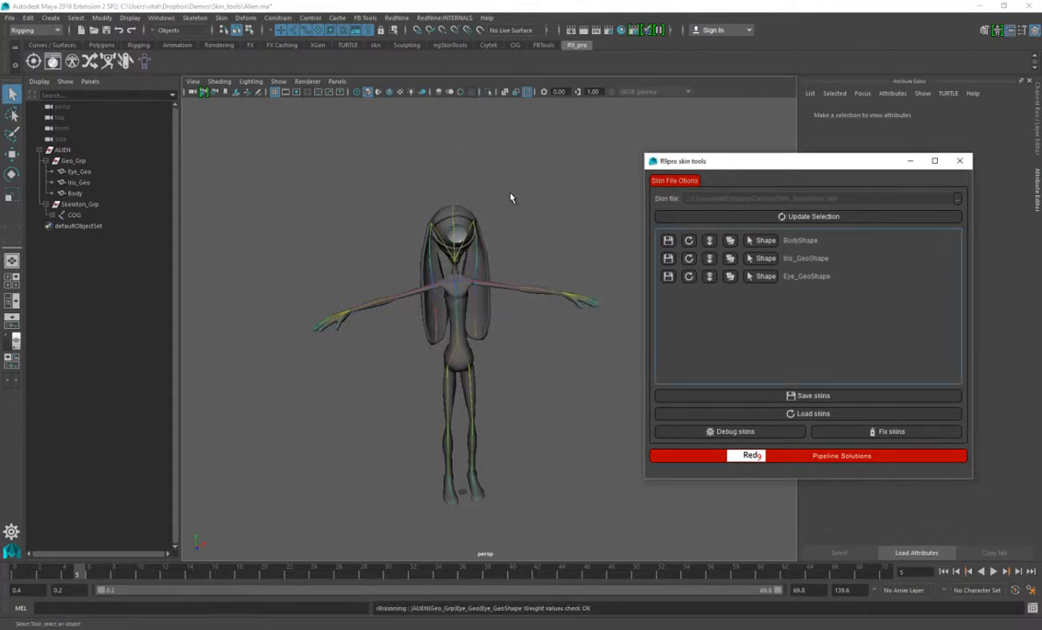
Show the Script Editor beside the view and examine the fix_weights log for the body, iris and eye shapes.
left_click(14, 340)
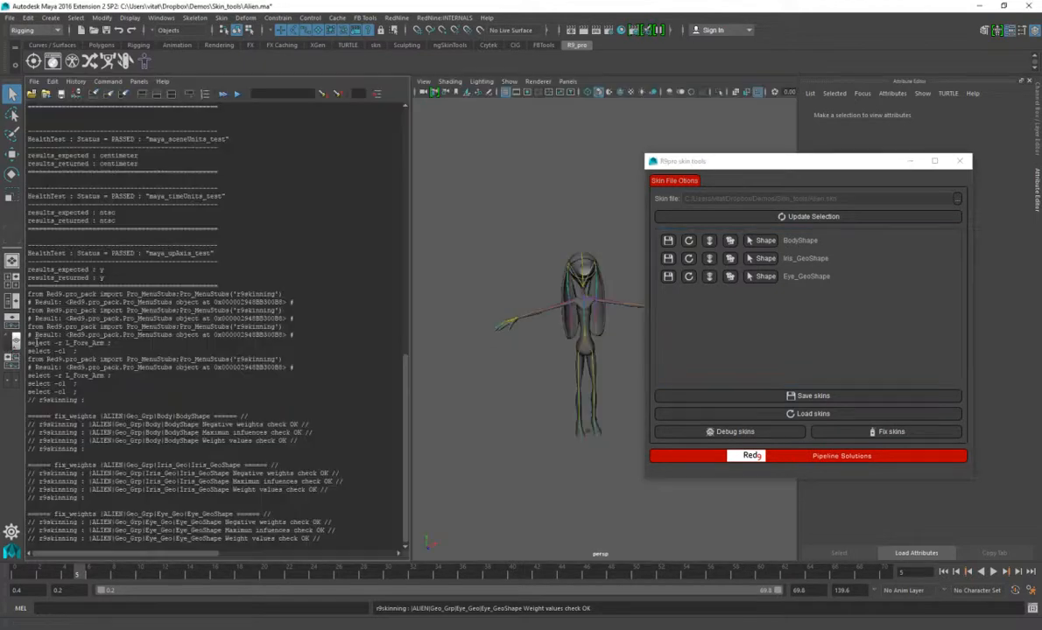
scroll(35, 342, "down", 1)
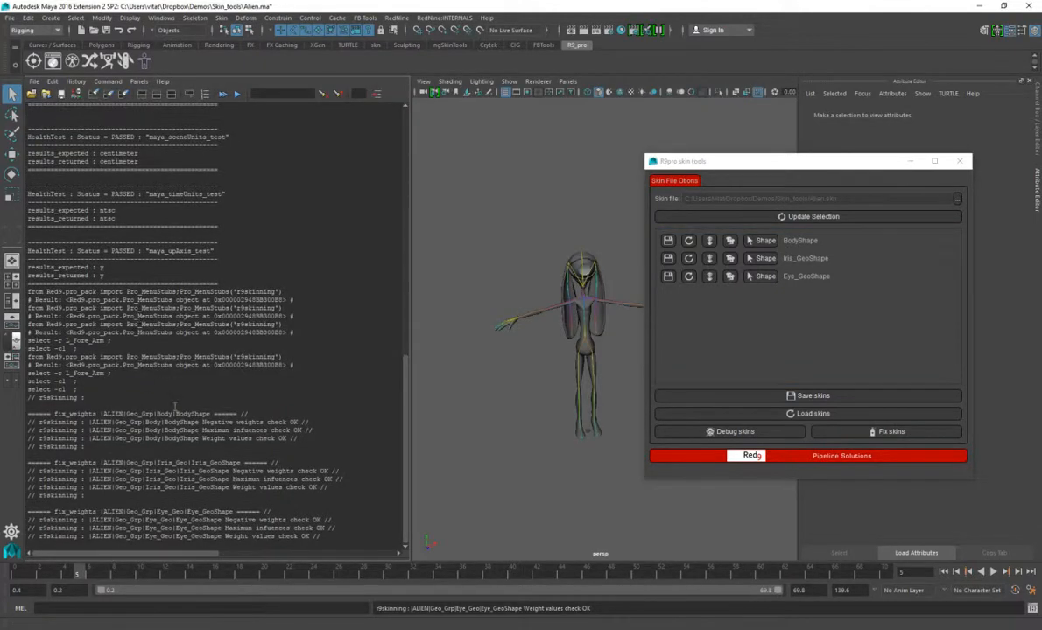
left_click_drag(88, 438, 187, 415)
double_click(192, 415)
double_click(216, 463)
double_click(210, 511)
left_click_drag(408, 178, 338, 186)
scroll(476, 303, "up", 4)
left_click_drag(478, 303, 493, 311, "alt")
scroll(473, 298, "down", 1)
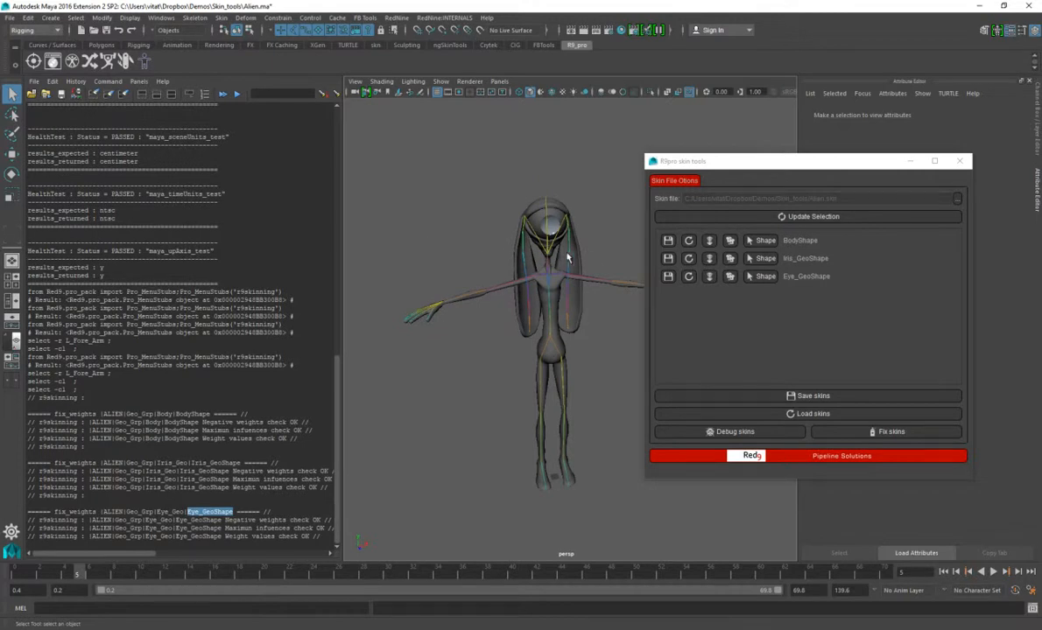
Select the Body mesh and save only its skin, without checking the weights.
left_click(539, 243)
left_click(744, 395)
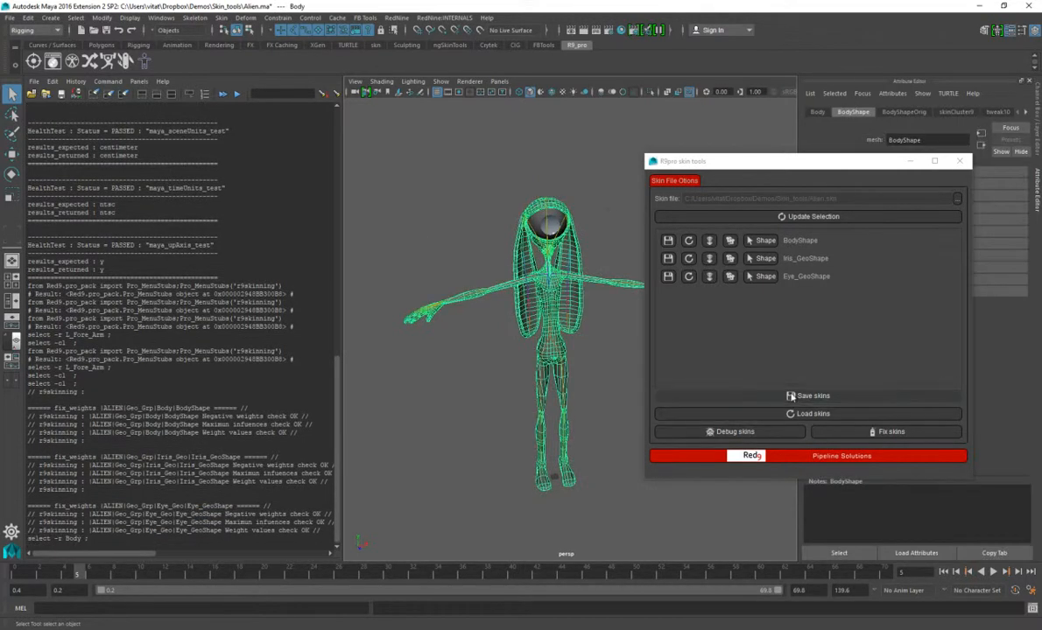
left_click(522, 327)
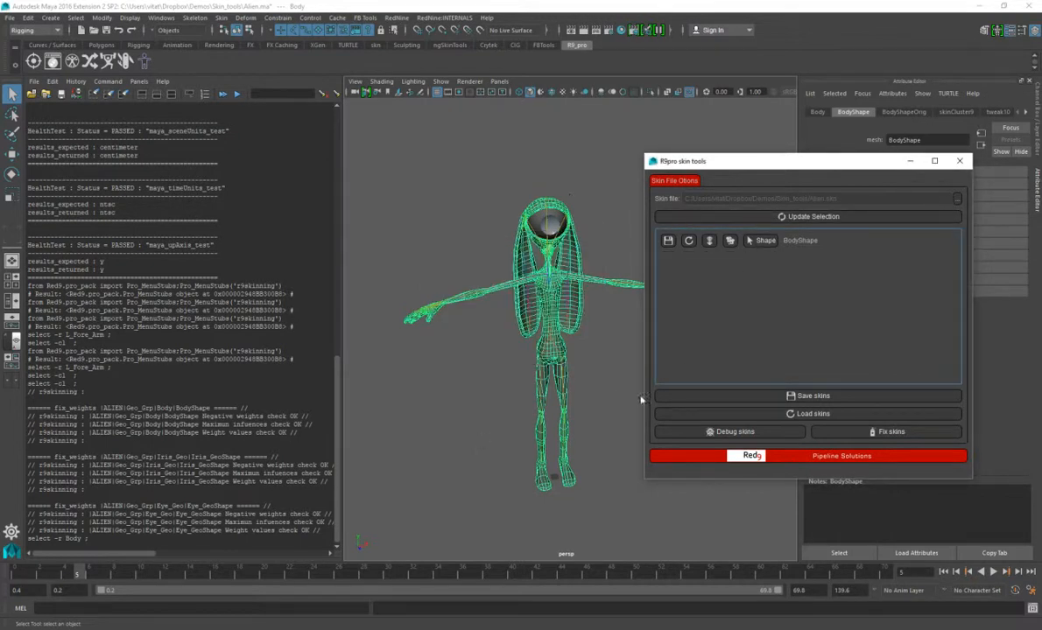
Select a few vertices on the outer edge of the alien's ear and save the skin for that selection, checking the weights.
right_click_drag(579, 253, 531, 253)
left_click_drag(589, 239, 573, 266)
left_click(821, 396)
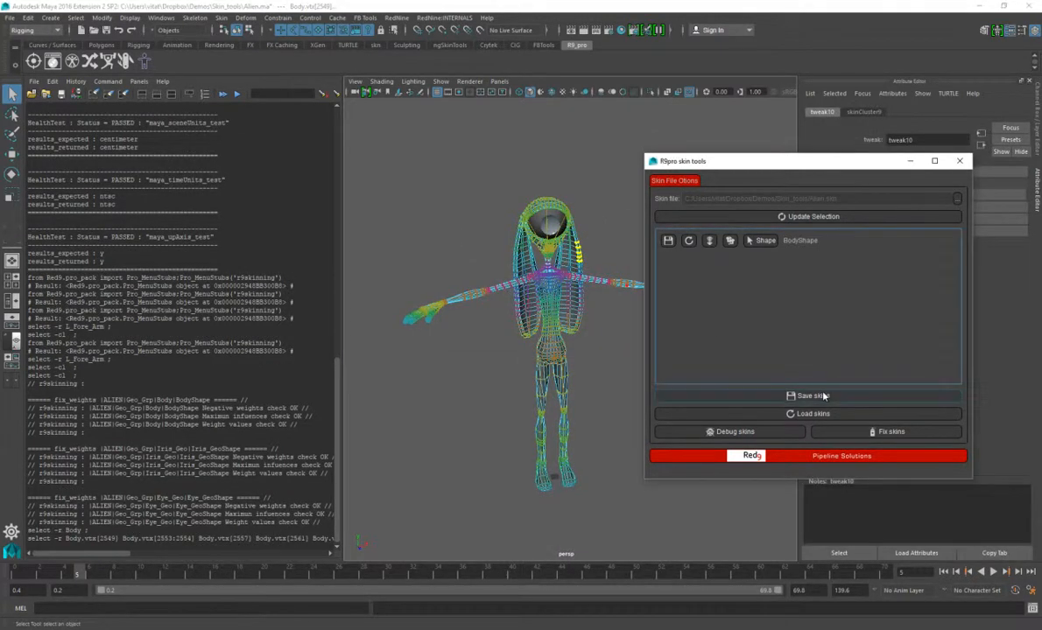
left_click(471, 325)
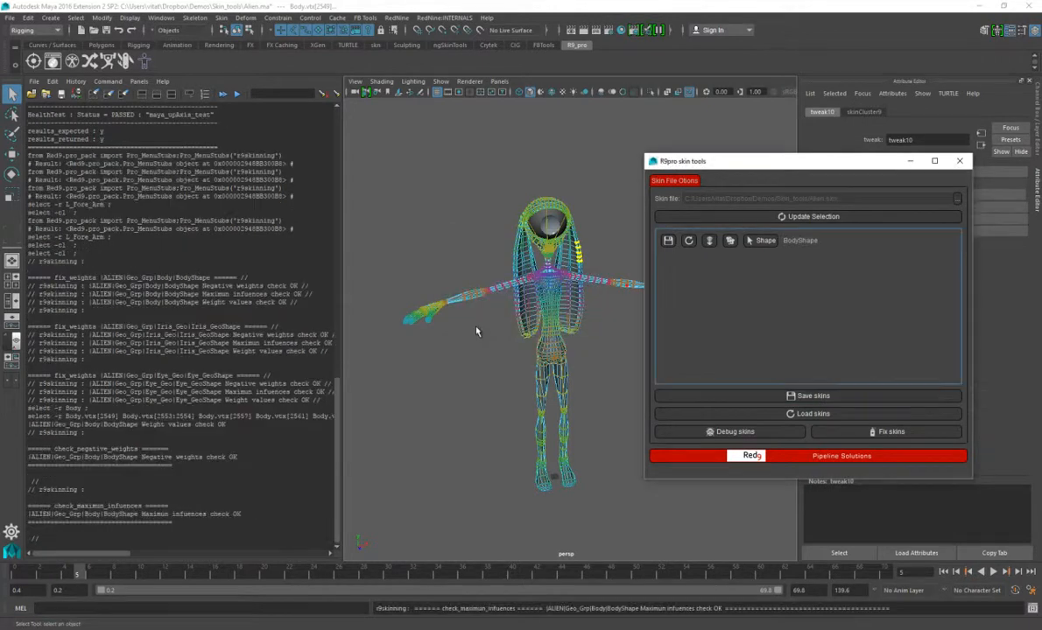
Return the body to object mode with nothing selected and select BodyShape's saved vertices from the skin tools.
left_click(450, 387)
right_click_drag(577, 299, 616, 286)
left_click(597, 346)
left_click(760, 241)
left_click(786, 261)
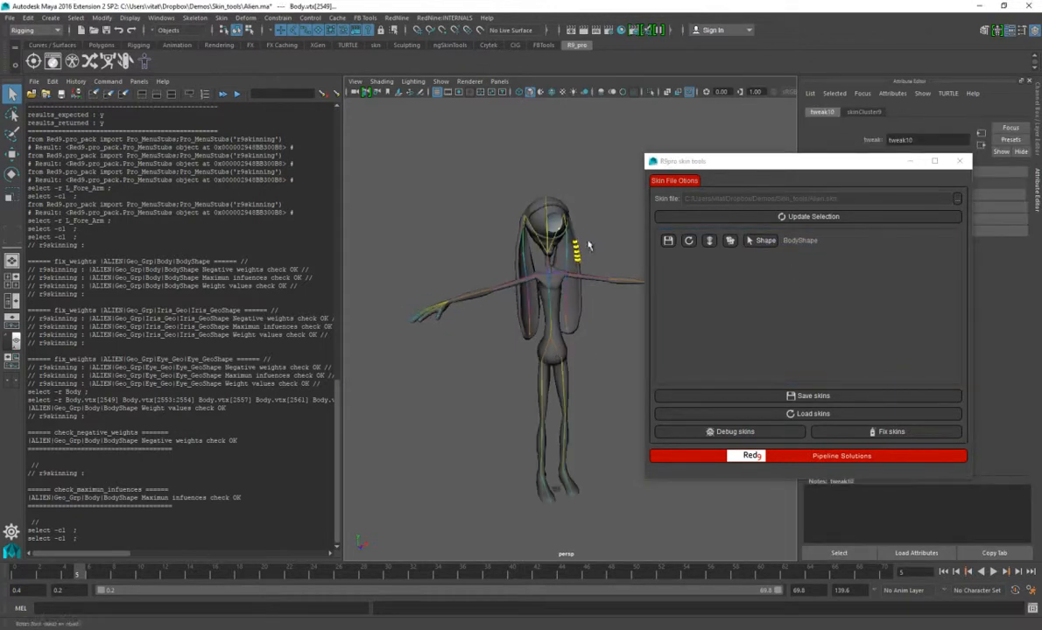
Clear the selection and save the skins of all shapes in the scene.
left_click(611, 379)
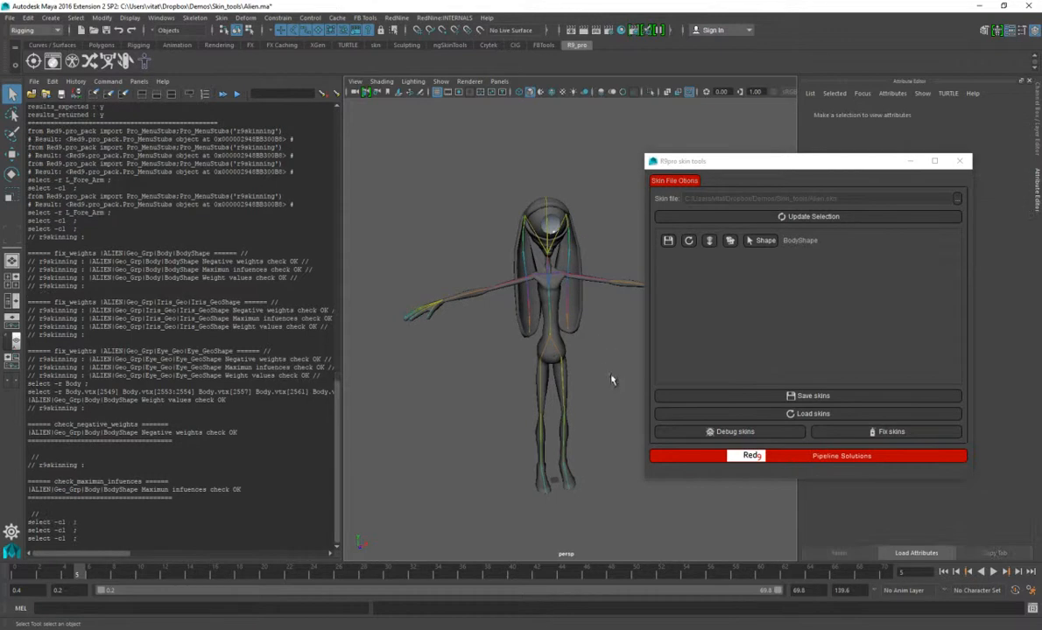
left_click(814, 397)
left_click(474, 326)
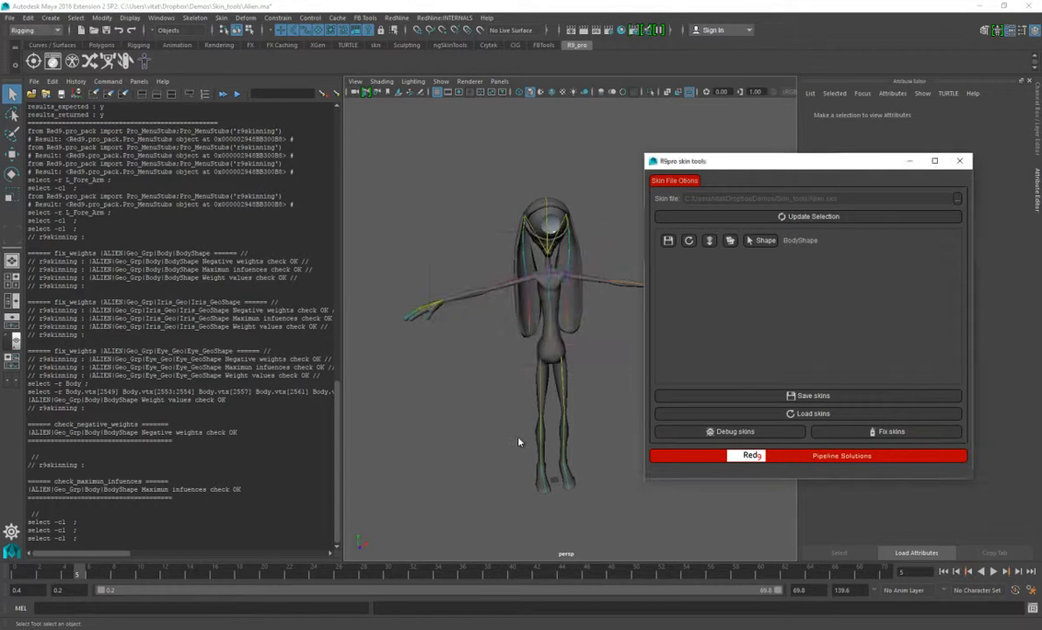
Select the body, eye and iris shapes in turn from the skin tools list to check them.
left_click(764, 240)
left_click(764, 275)
left_click(765, 259)
left_click(765, 240)
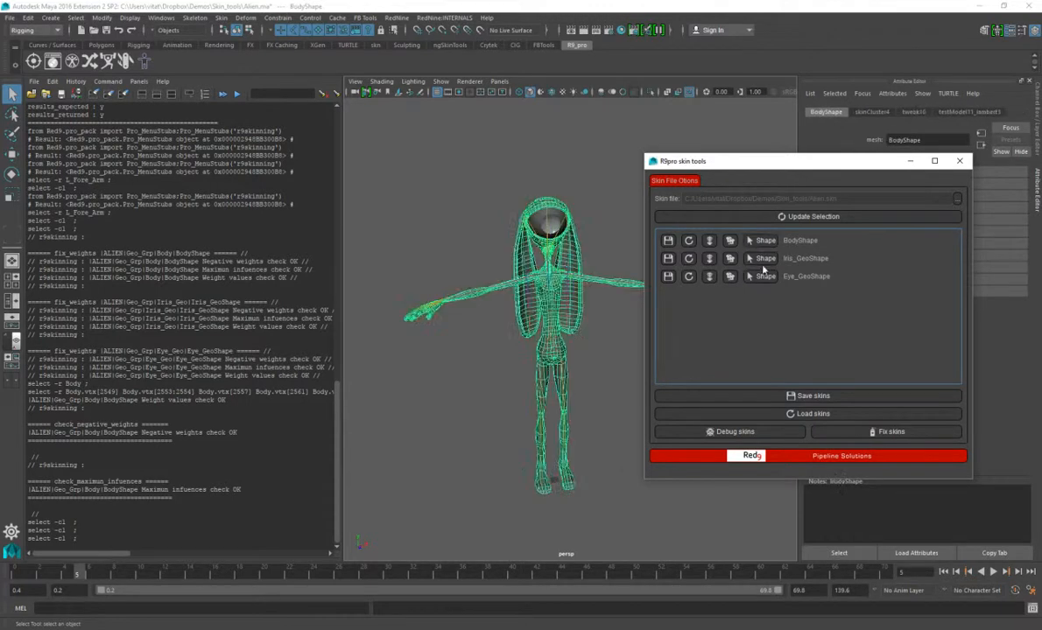
left_click(765, 258)
left_click(765, 240)
Show the Outliner again, group Eye_Geo, Iris_Geo and Body inside Geo_Grp, and clear the selection.
left_click(11, 280)
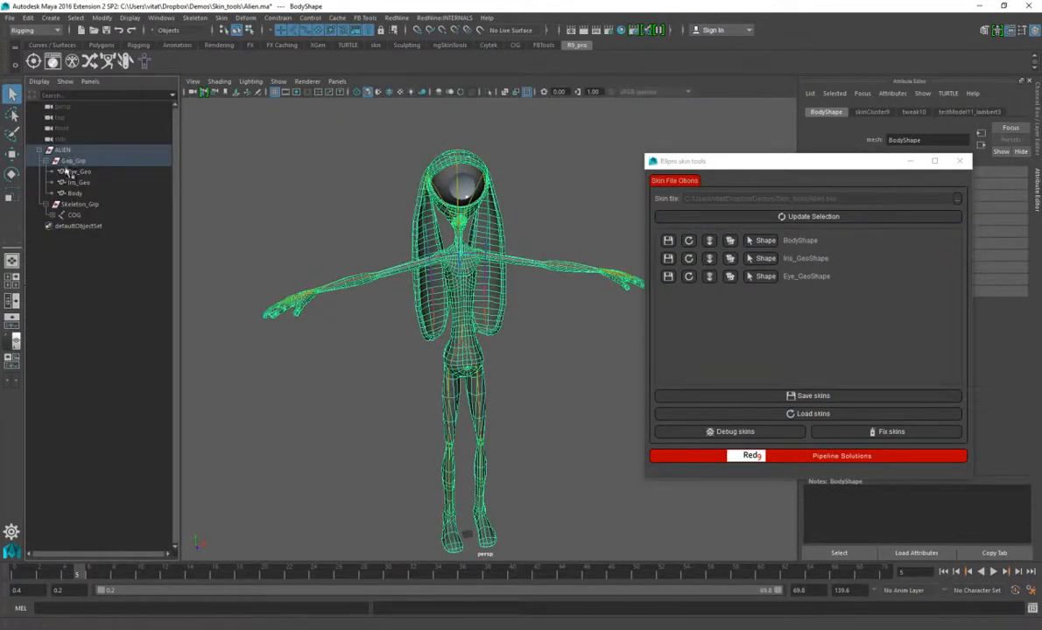
left_click(89, 358)
left_click(79, 173)
left_click_drag(80, 177, 78, 198)
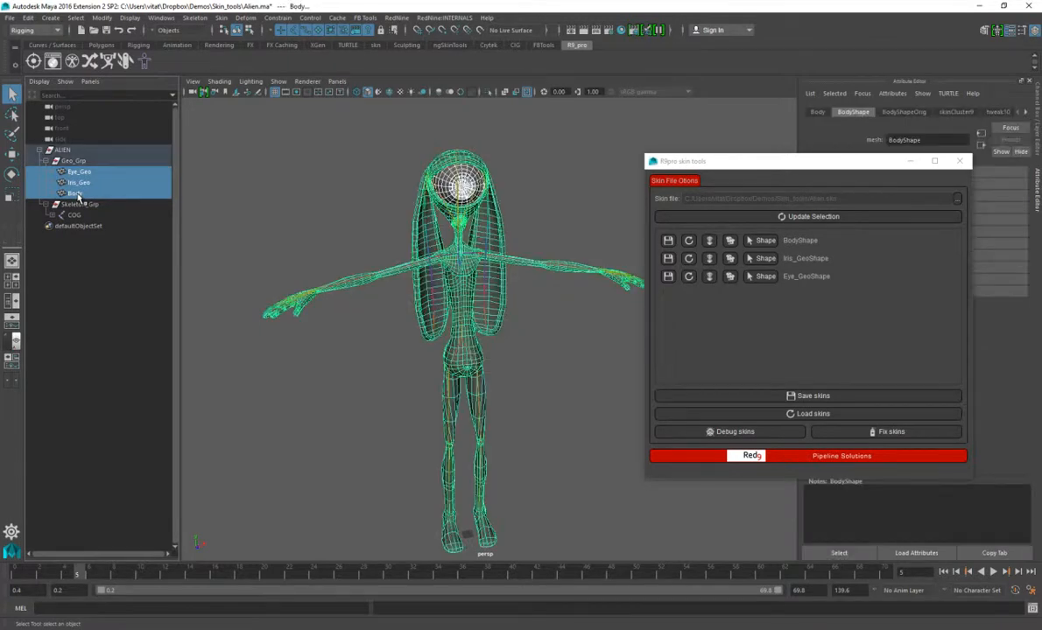
key("ctrl+g")
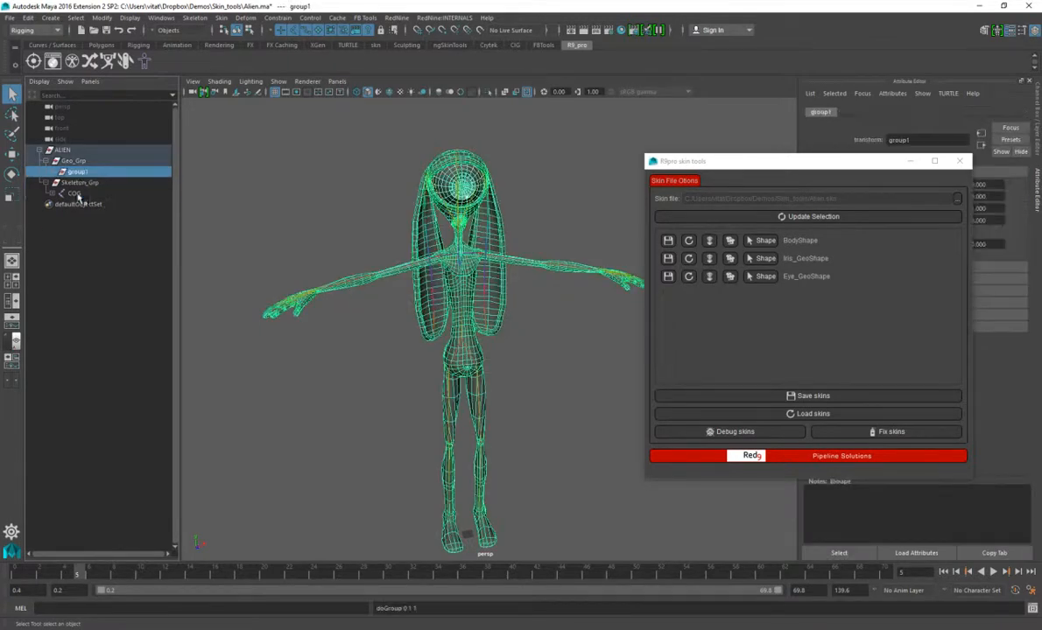
left_click(240, 186)
Open Alien.skn, remap BodyShape to the body mesh inside group1, and decline the remaps for Iris_GeoShape and Eye_GeoShape.
left_click(889, 194)
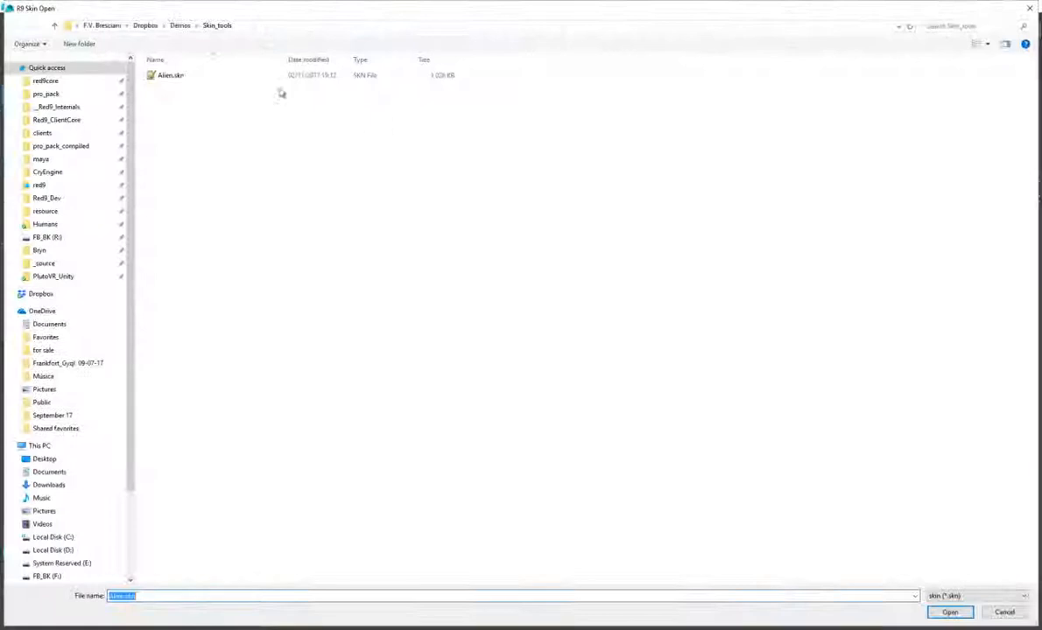
double_click(166, 75)
left_click_drag(517, 273, 301, 125)
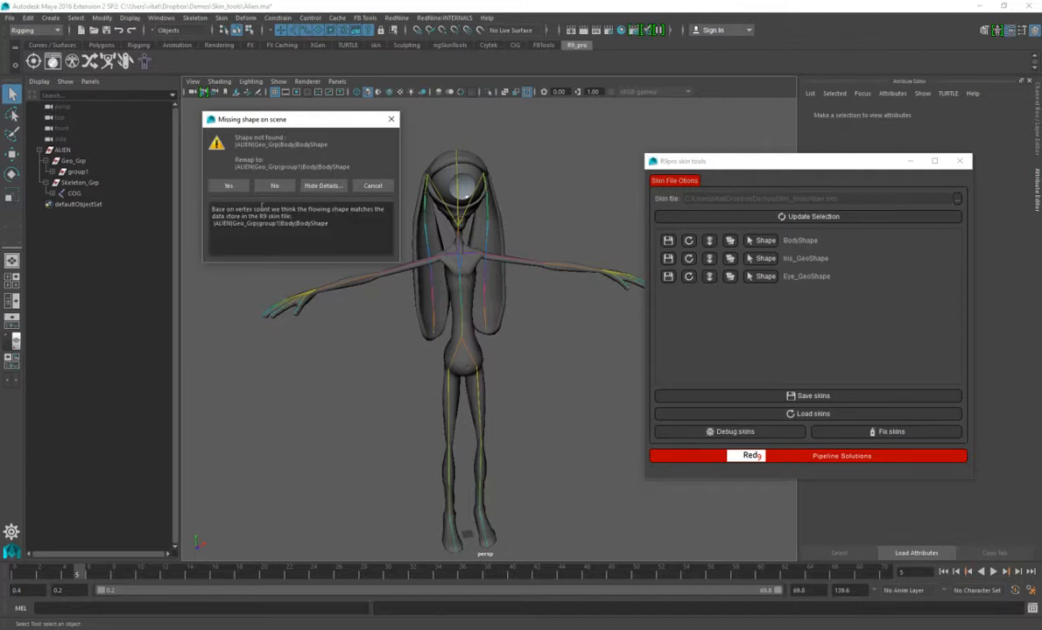
left_click(228, 187)
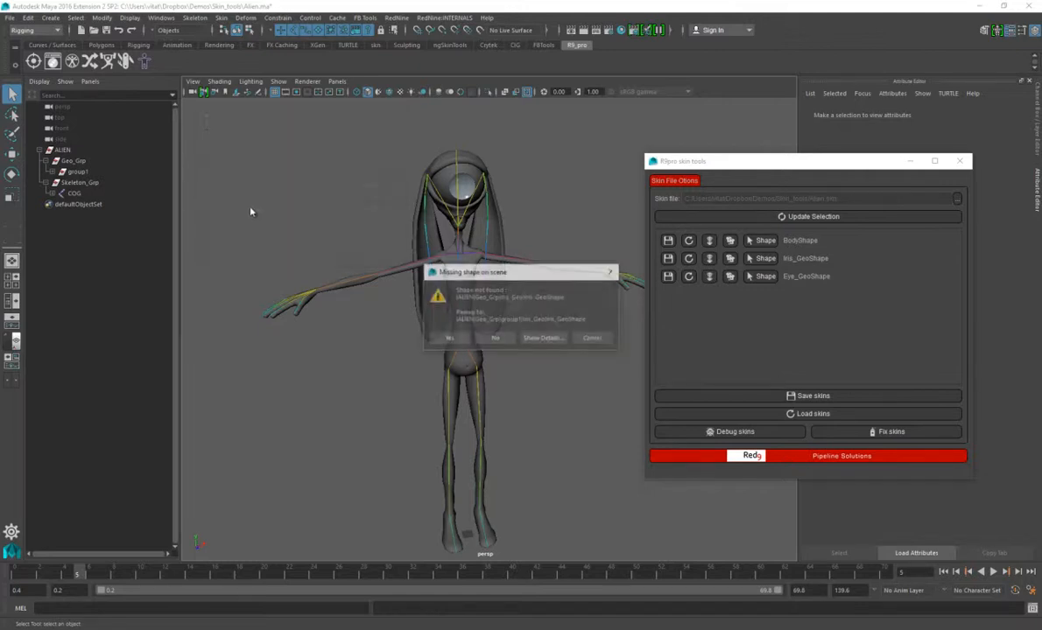
left_click(495, 339)
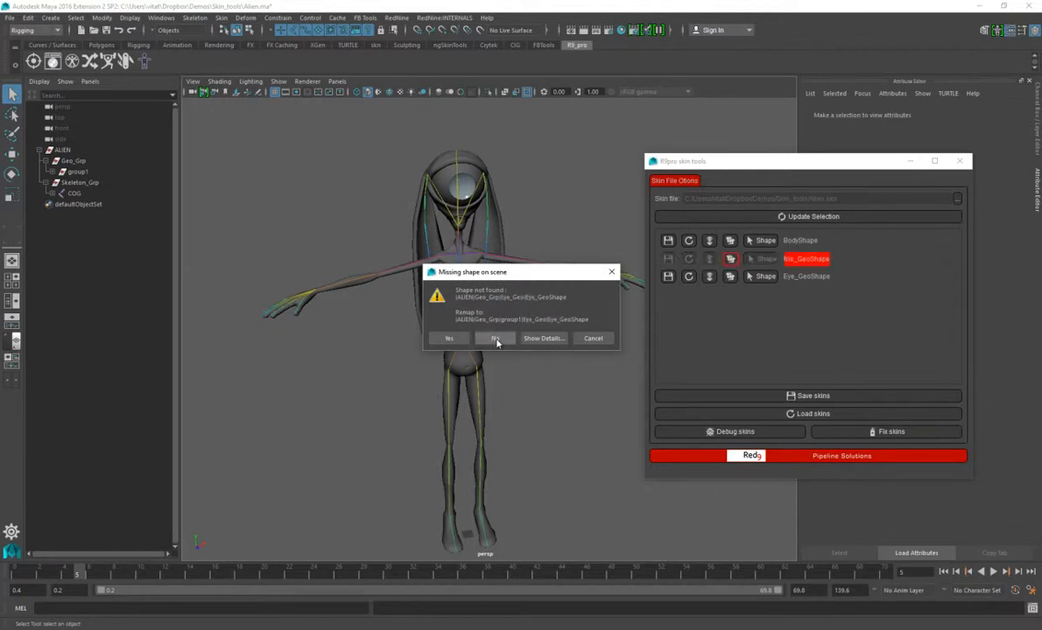
left_click(495, 339)
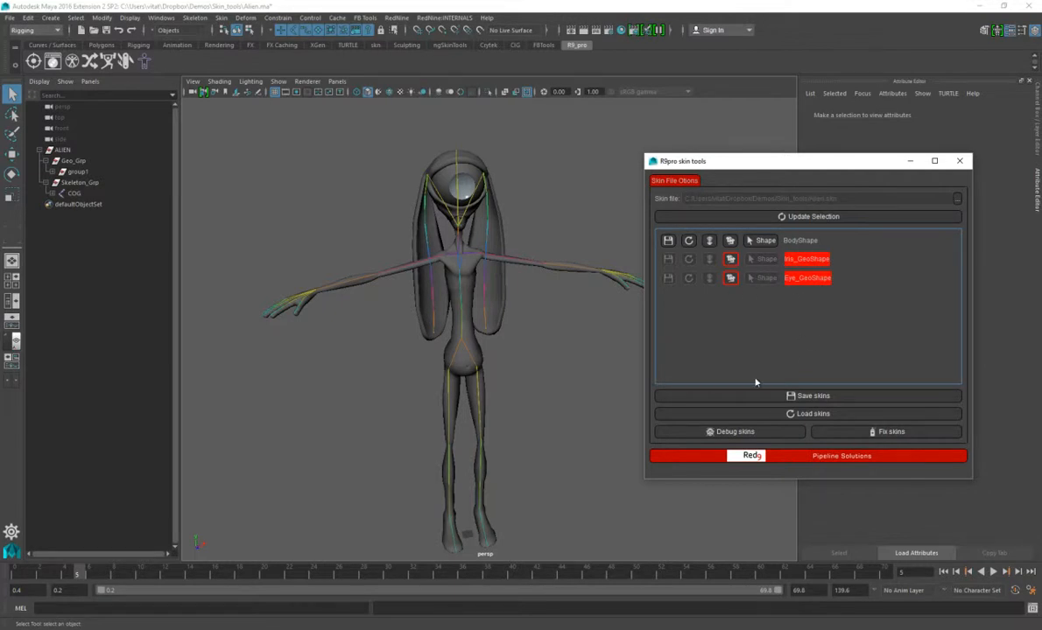
Manually remap Iris_GeoShape to Iris_Geo and Eye_GeoShape to Eye_Geo inside group1, leaving nothing selected.
left_click(56, 171)
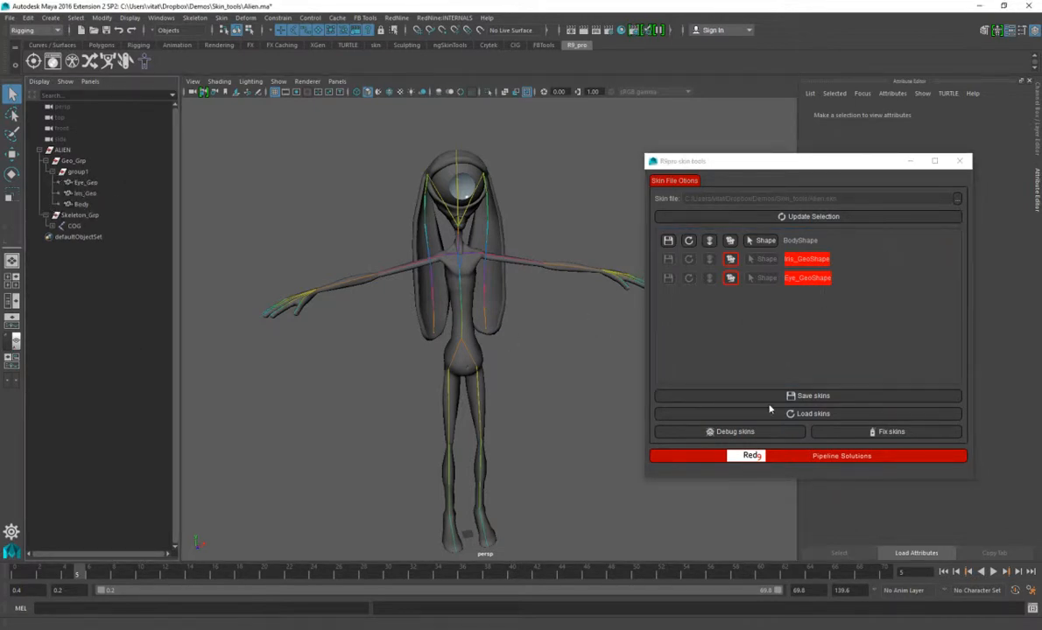
left_click(85, 193)
left_click(730, 260)
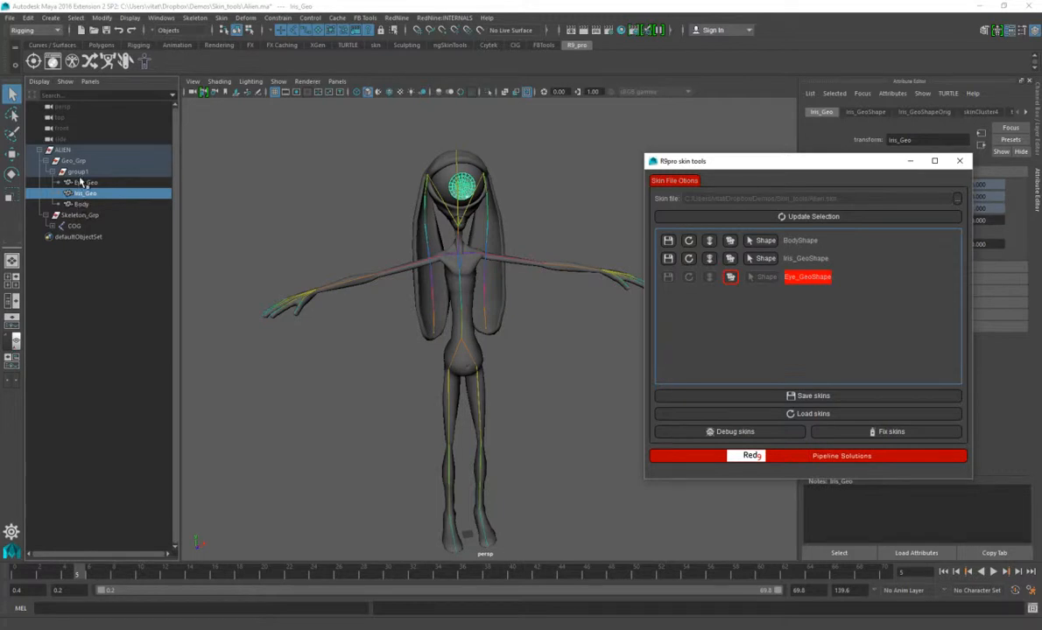
left_click(85, 182)
left_click(731, 276)
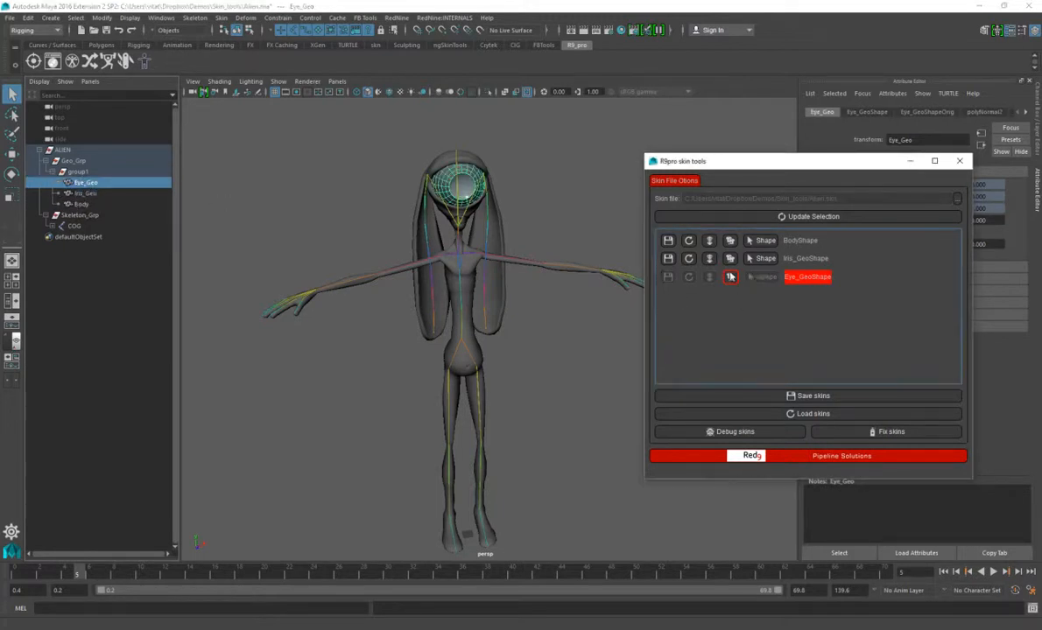
left_click(548, 478)
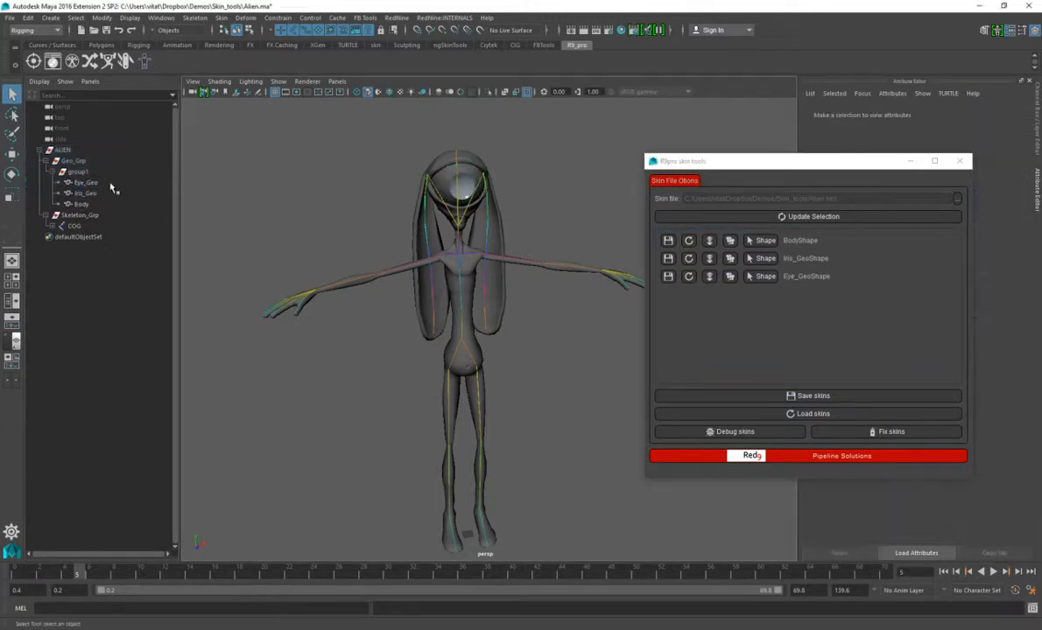
Rename the Body mesh inside group1 to a meaningless string of repeated f characters.
double_click(77, 204)
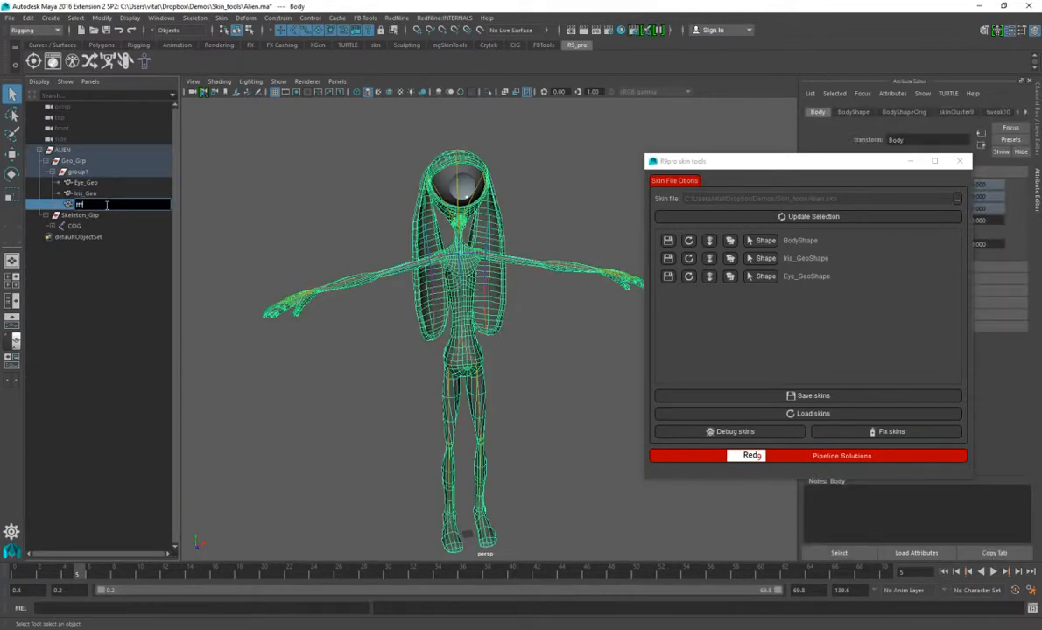
key("Return")
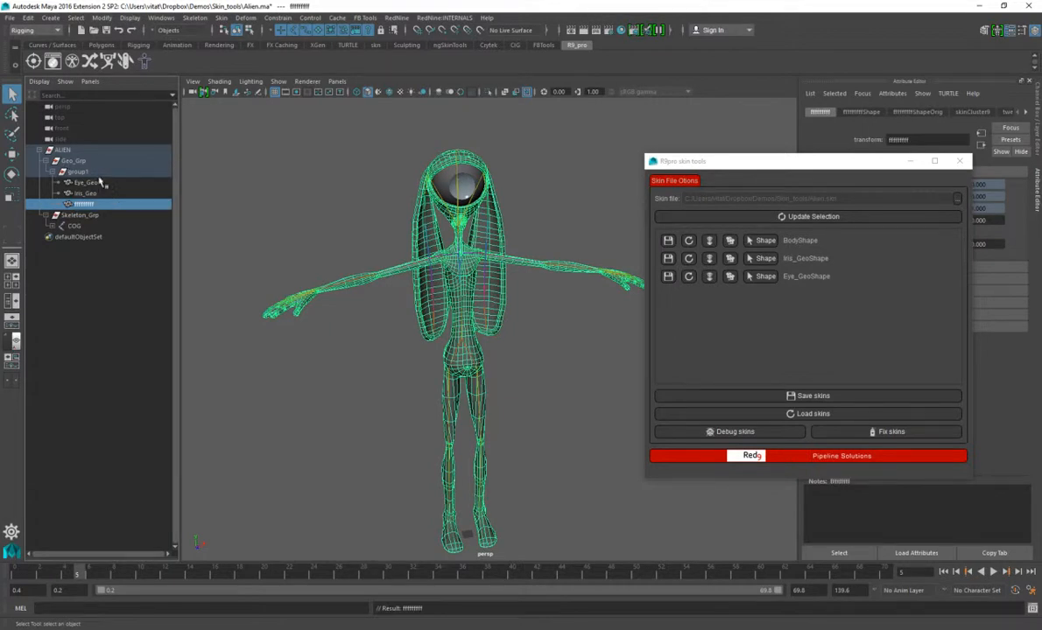
left_click(859, 360)
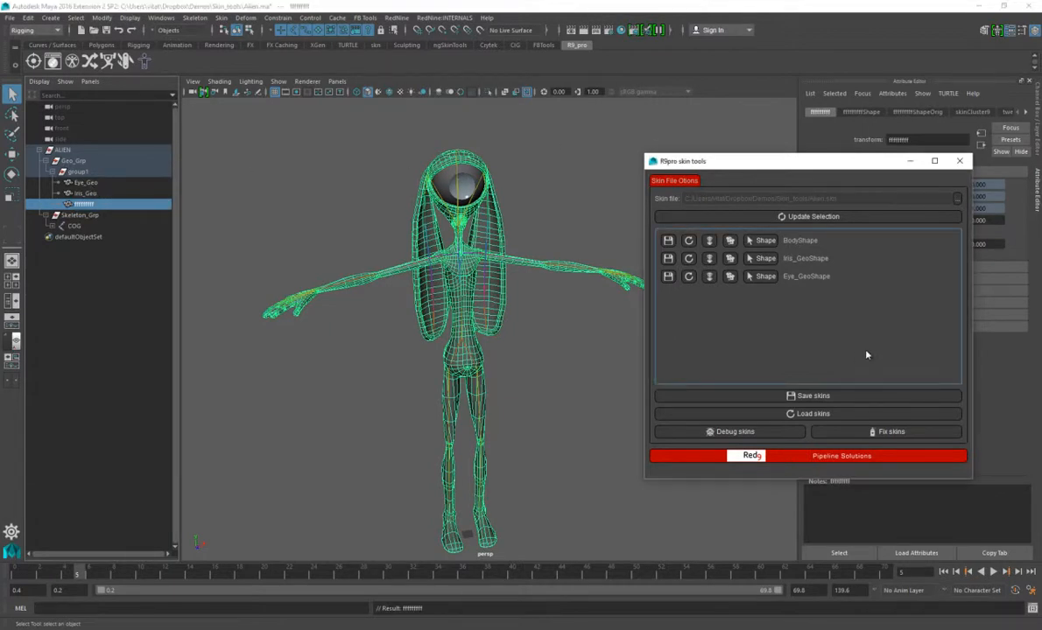
Reopen Alien.skn and accept the suggested remaps for the renamed body, iris and eye shapes.
left_click(956, 205)
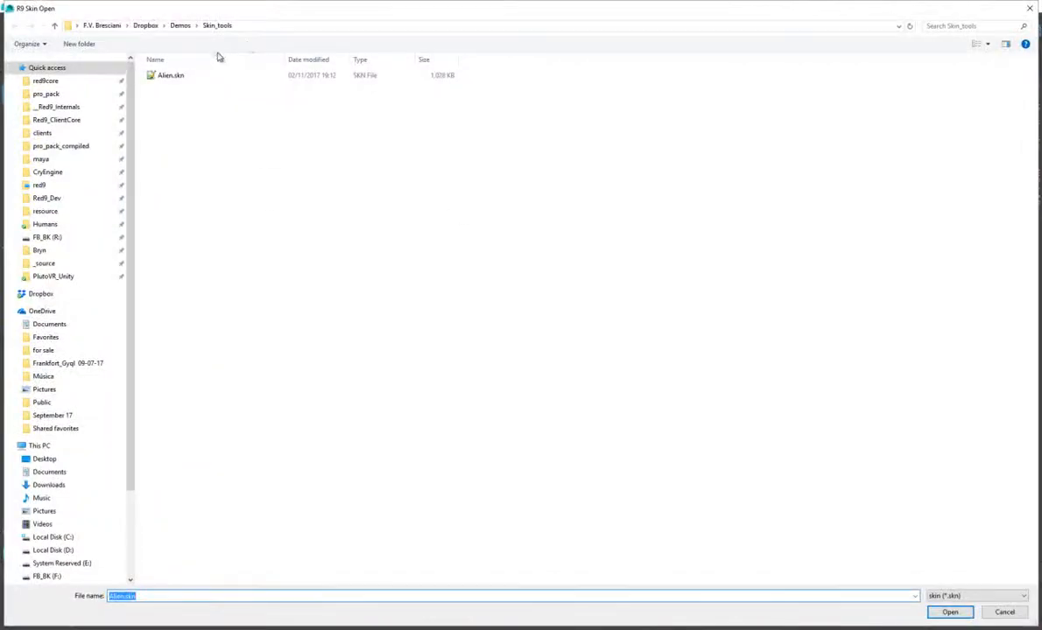
left_click(186, 85)
double_click(186, 85)
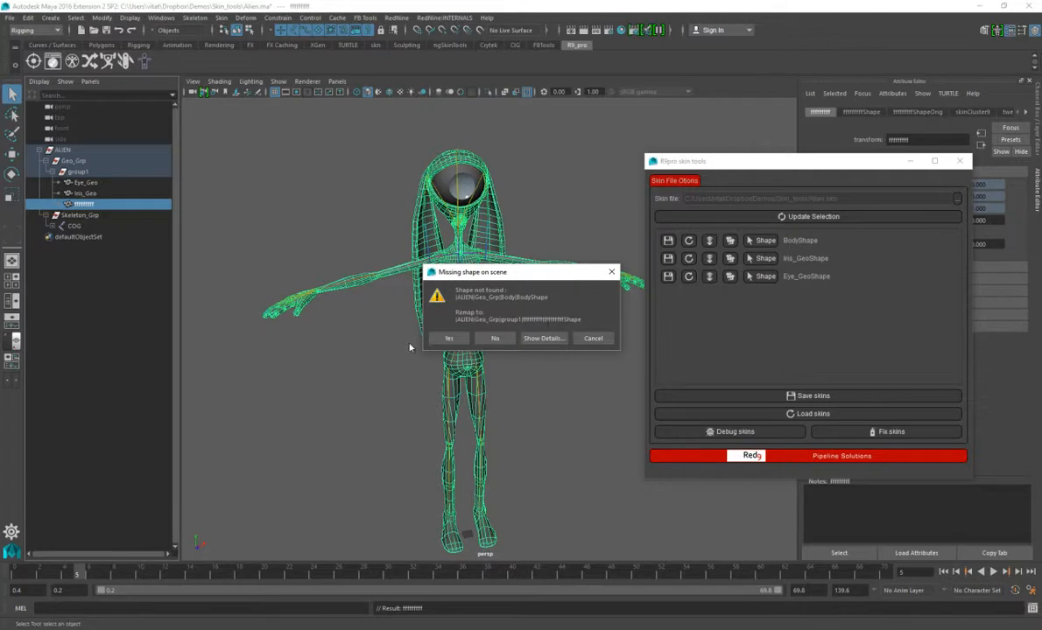
left_click(443, 338)
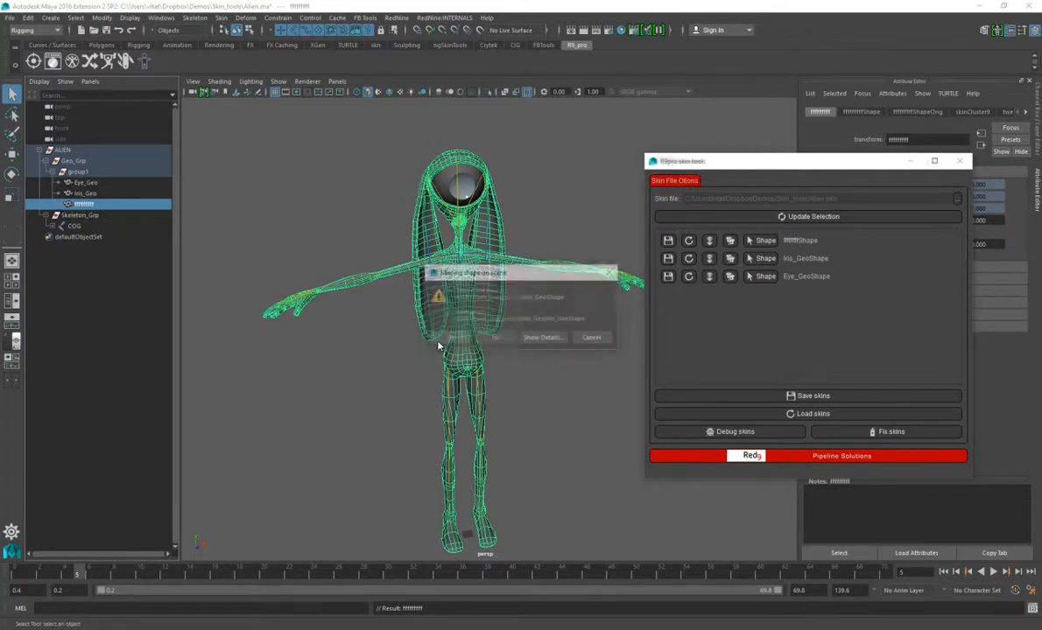
left_click(443, 340)
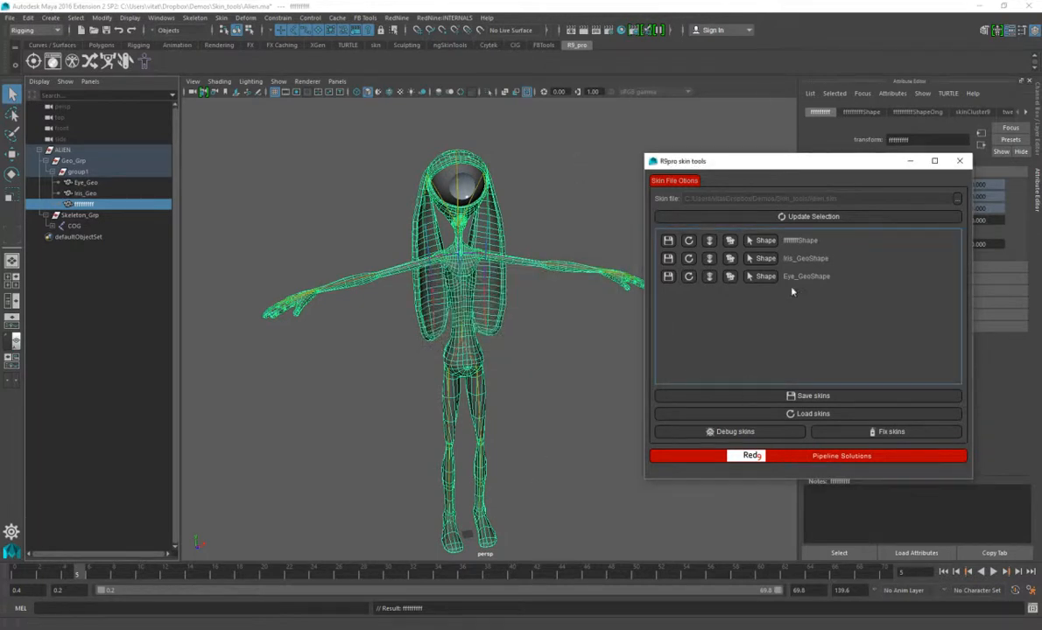
Reopen the recent Alien.ma scene without saving the current changes.
left_click_drag(493, 286, 468, 289, "alt")
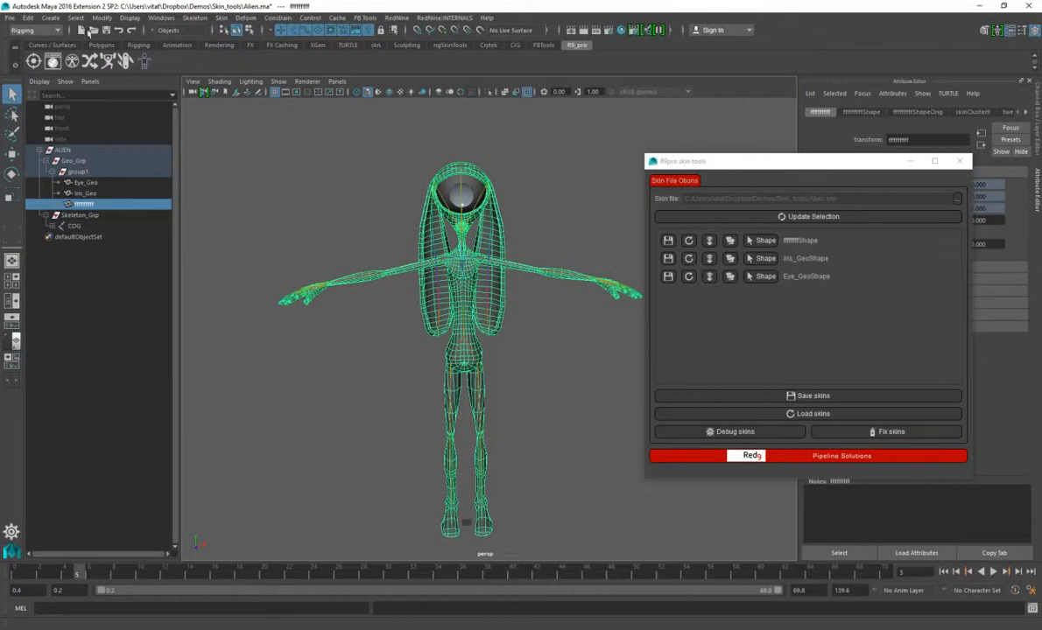
right_click(93, 30)
left_click(120, 36)
left_click(522, 321)
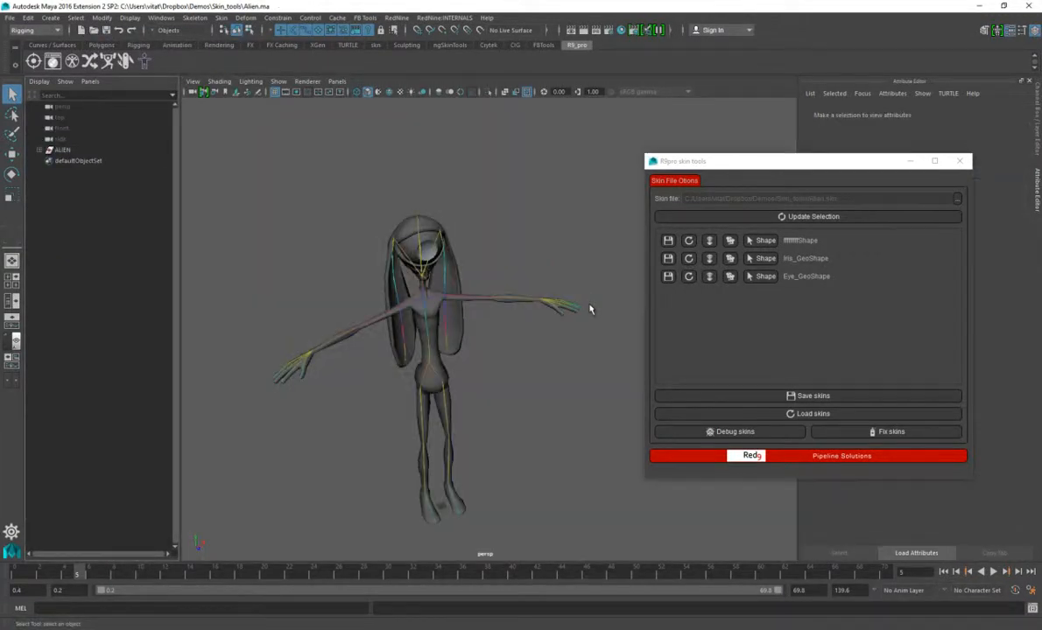
Open Alien.skn in the skin tools and expand ALIEN, Geo_Grp and Skeleton_Grp in the Outliner.
left_click(956, 200)
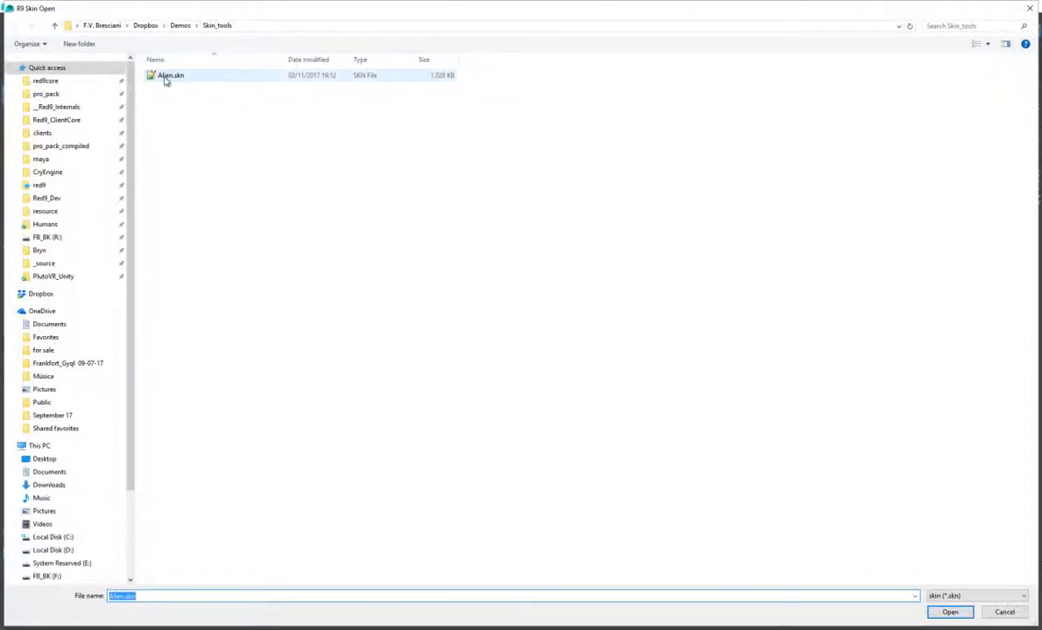
double_click(166, 76)
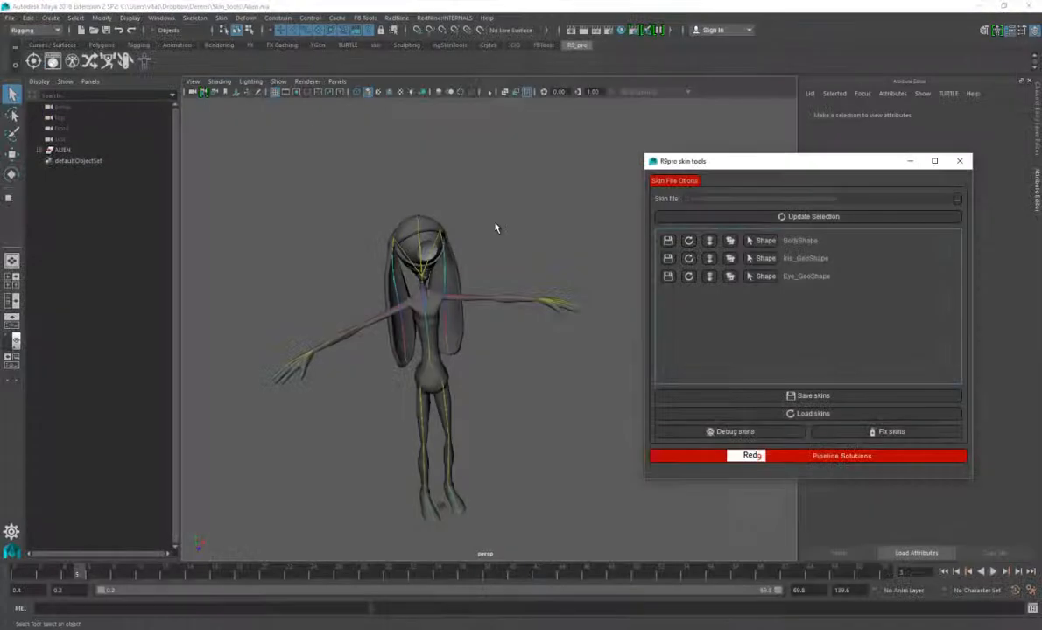
mouse_move(783, 162)
left_mouse_down()
mouse_move(807, 153)
mouse_move(795, 156)
left_mouse_up()
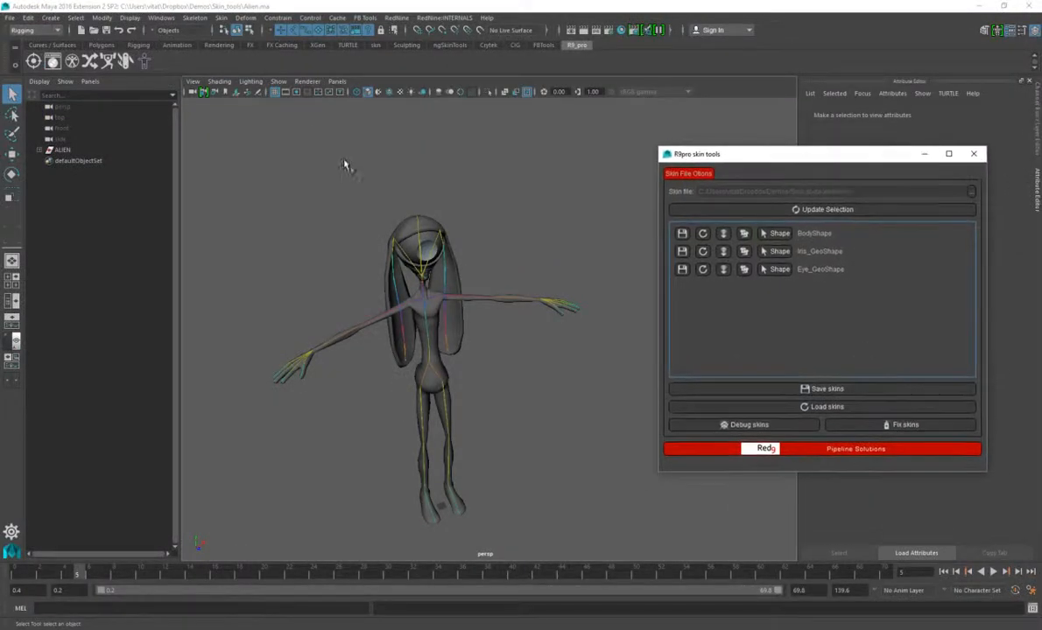
left_click(40, 150)
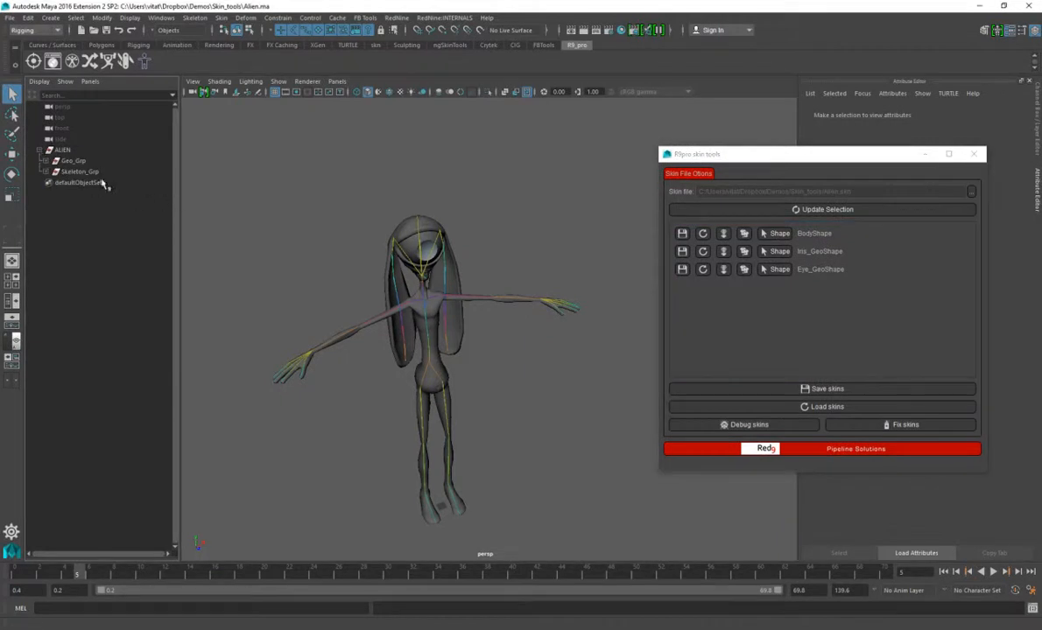
left_click(49, 161)
left_click(46, 204)
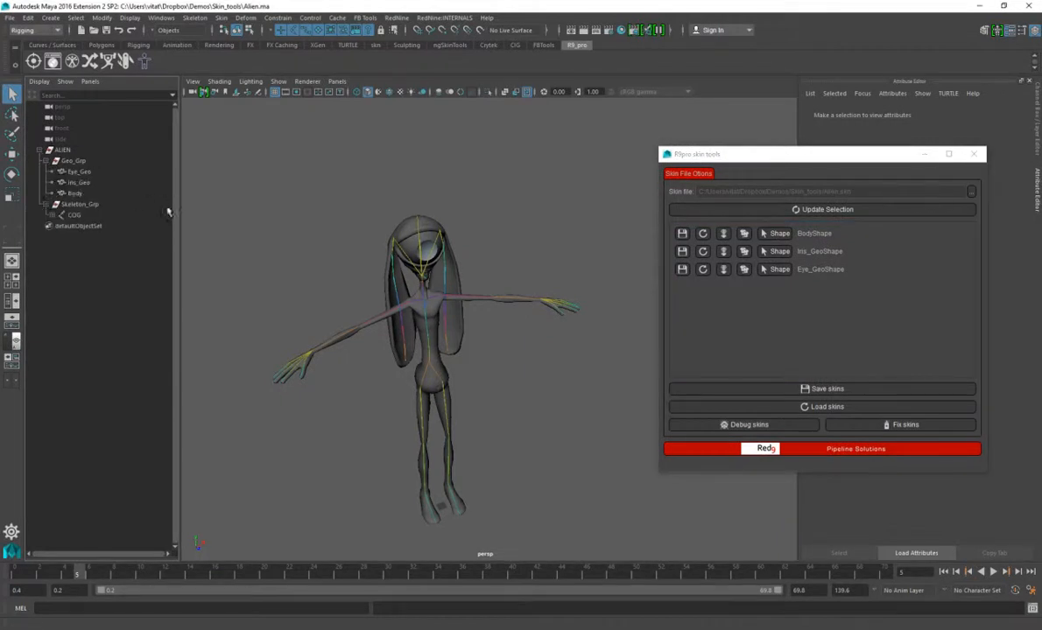
Rotate the L_Arm joint upward to test how the skinned body deforms.
scroll(525, 284, "up", 5)
left_click(477, 277)
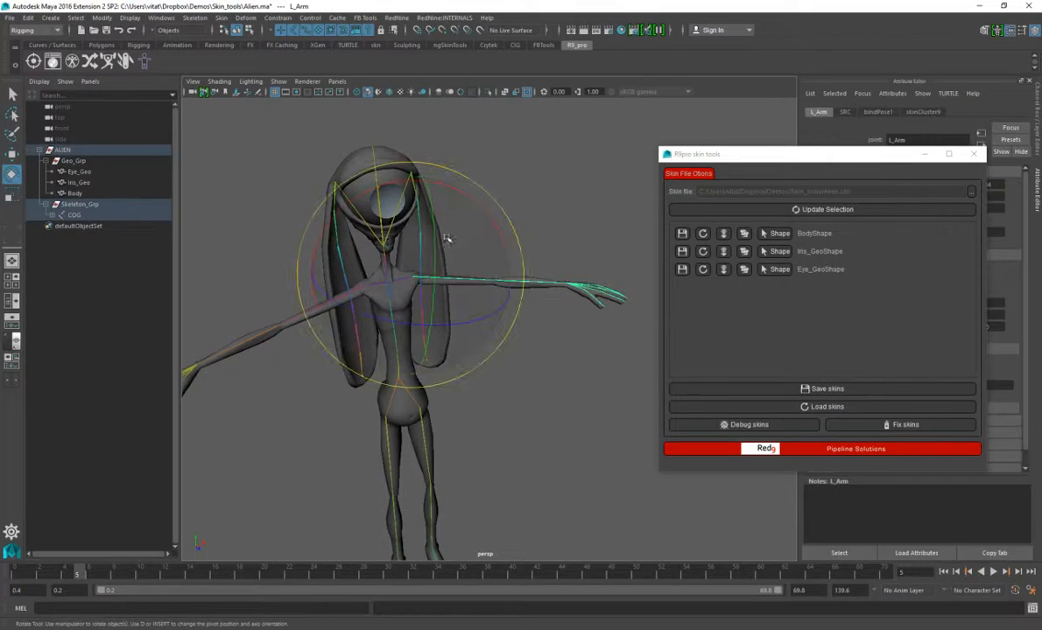
left_click_drag(470, 240, 446, 227, "alt")
left_click_drag(508, 208, 373, 180)
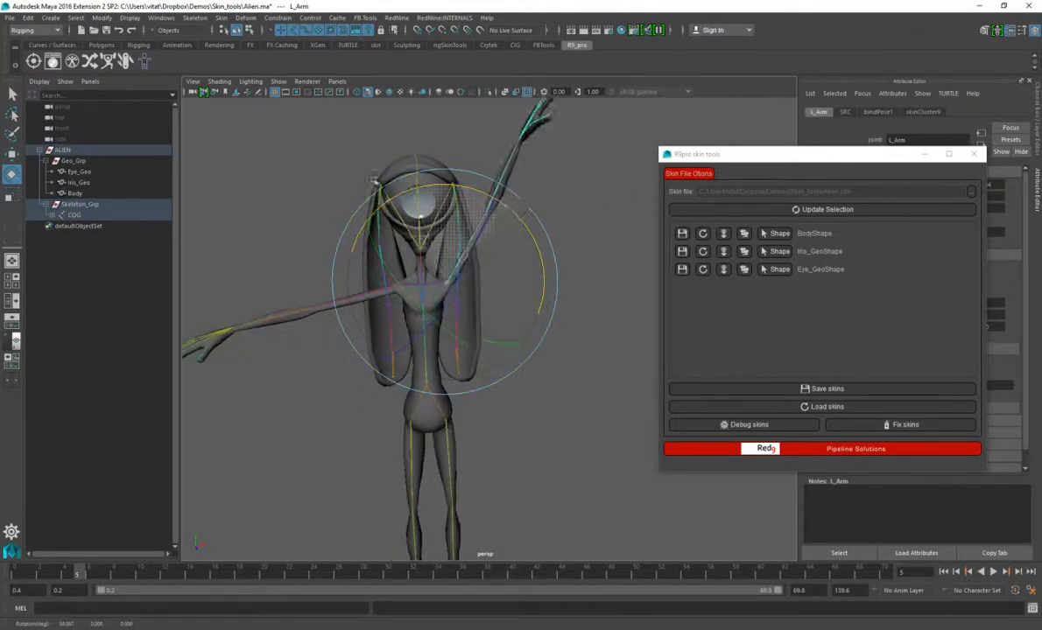
Select and delete BodyShape's skin cluster, and check the unbound body with a test rotation of the L_Arm joint, undoing that rotation.
right_click(769, 238)
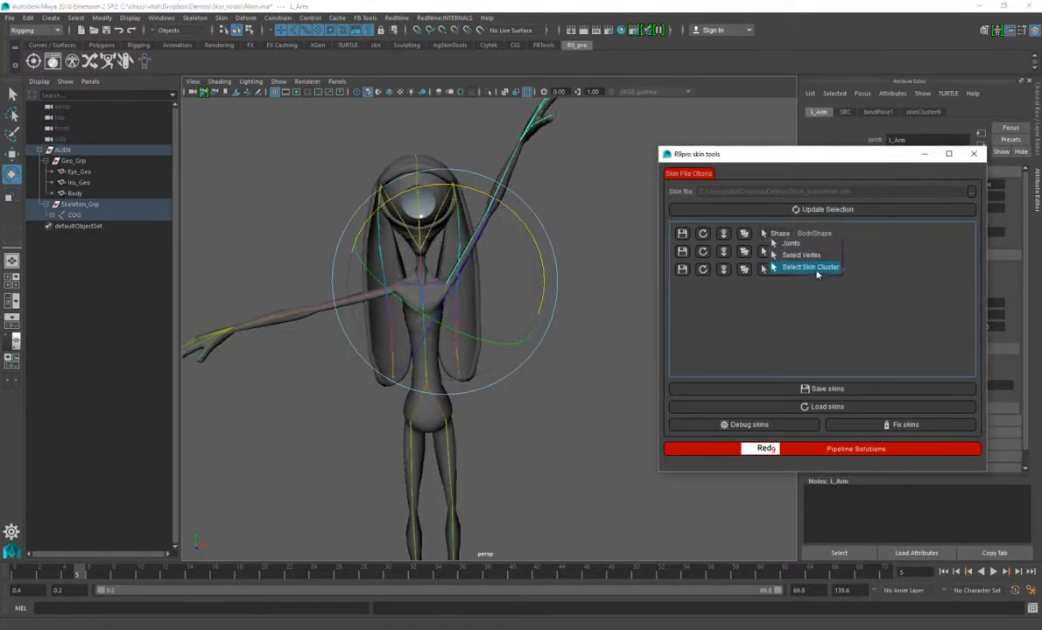
left_click(805, 267)
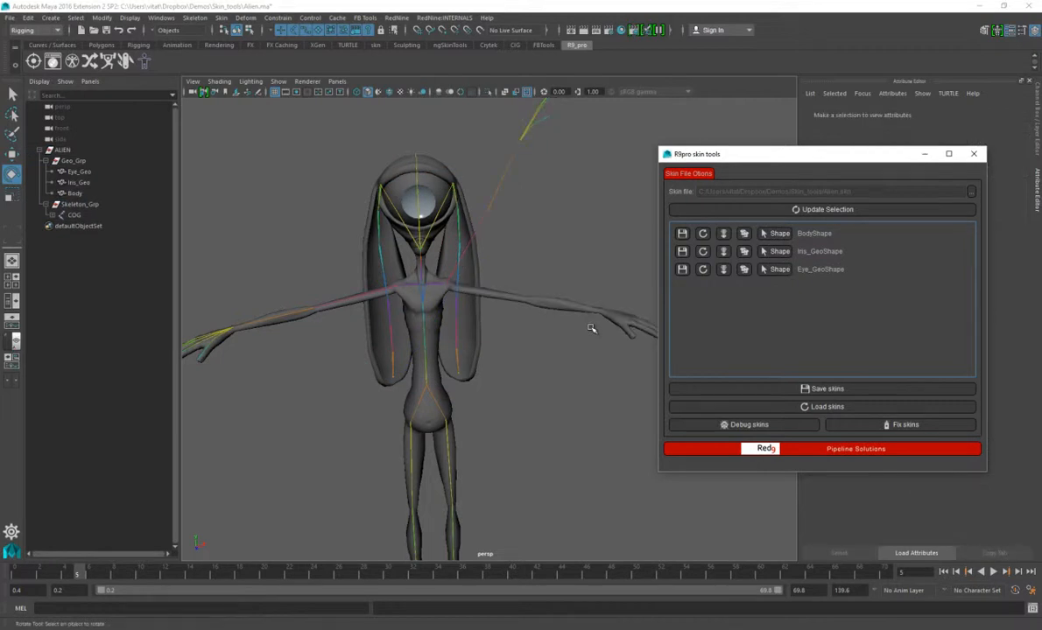
right_click_drag(597, 311, 487, 258, "alt")
left_click(474, 272)
left_click_drag(519, 292, 514, 254)
key("ctrl+z")
left_click_drag(585, 372, 567, 323, "alt")
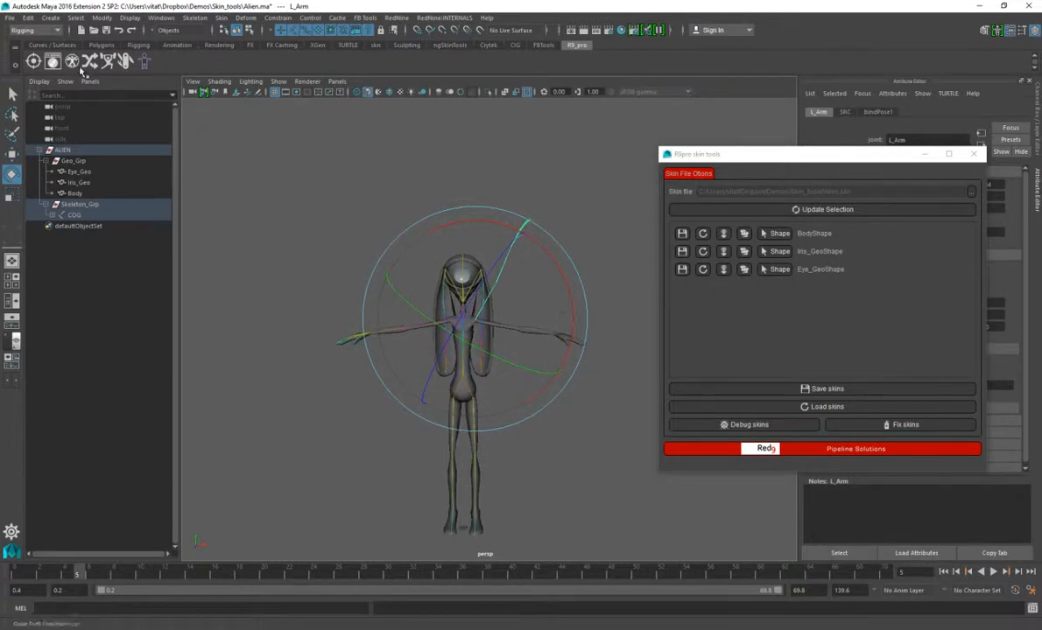
Return the L_Arm joint to its original outstretched pose and clear the selection.
left_click(144, 62)
left_click_drag(503, 240, 390, 288, "alt")
right_click_drag(390, 288, 519, 278, "alt")
left_click_drag(519, 278, 580, 276, "alt")
middle_click_drag(581, 276, 662, 335, "alt")
left_click_drag(629, 265, 556, 204, "alt")
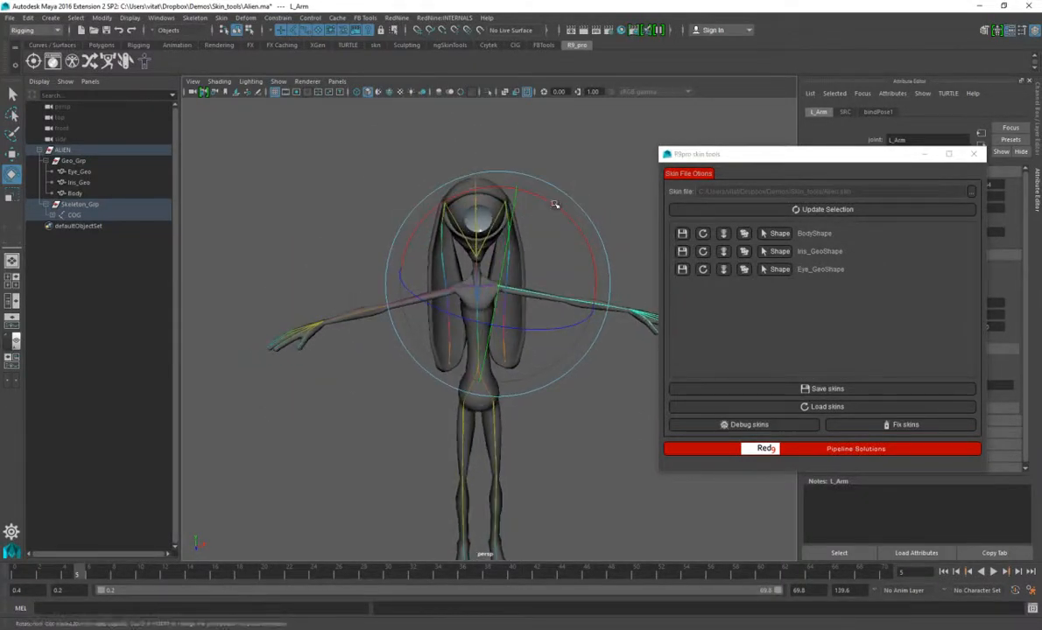
left_click(582, 461)
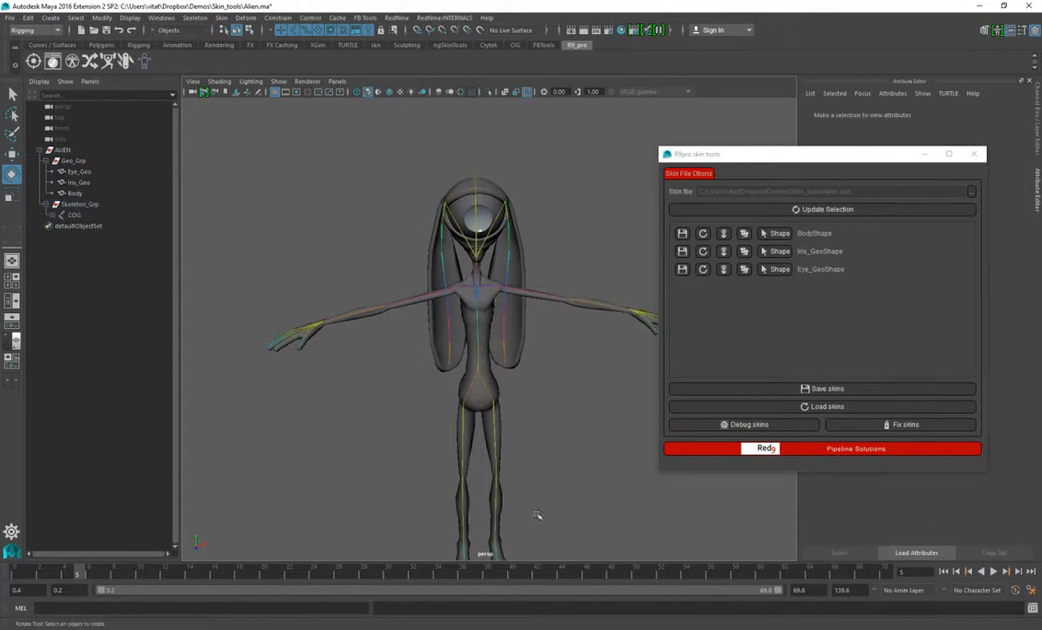
With a cleared Script Editor beside the viewport, load BodyShape's saved skin weights and highlight the logged load message.
left_click(13, 341)
left_click(93, 94)
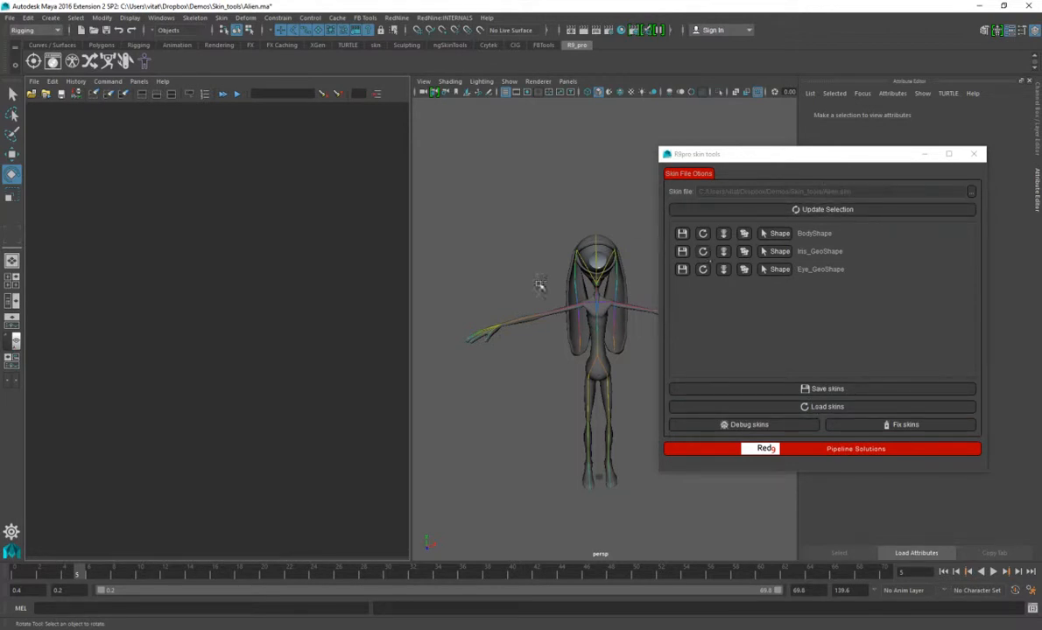
left_click(703, 233)
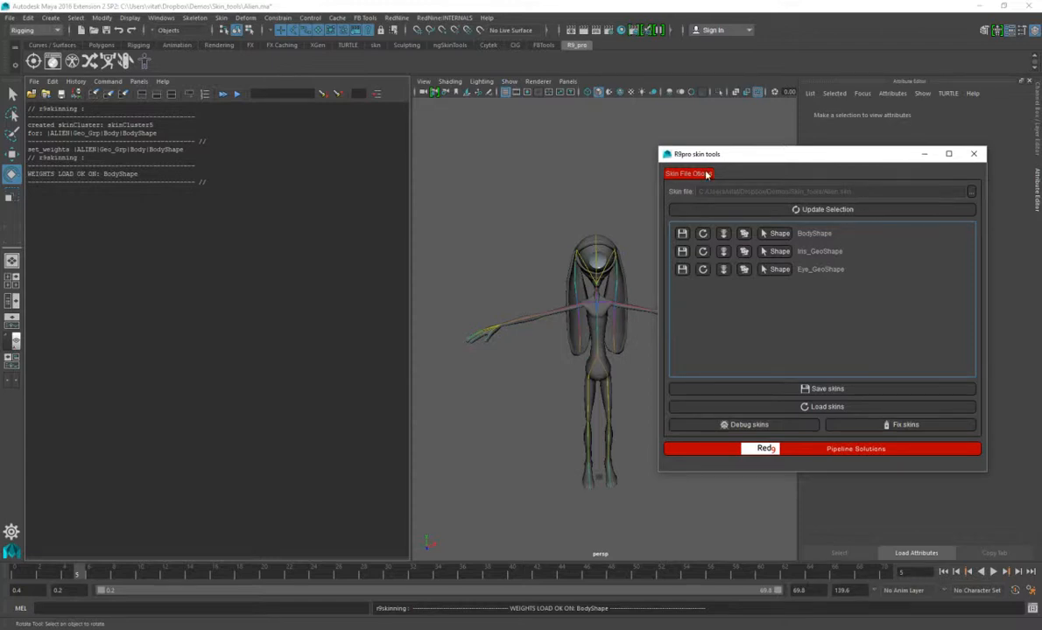
left_click_drag(761, 154, 850, 130)
left_click_drag(147, 173, 4, 173)
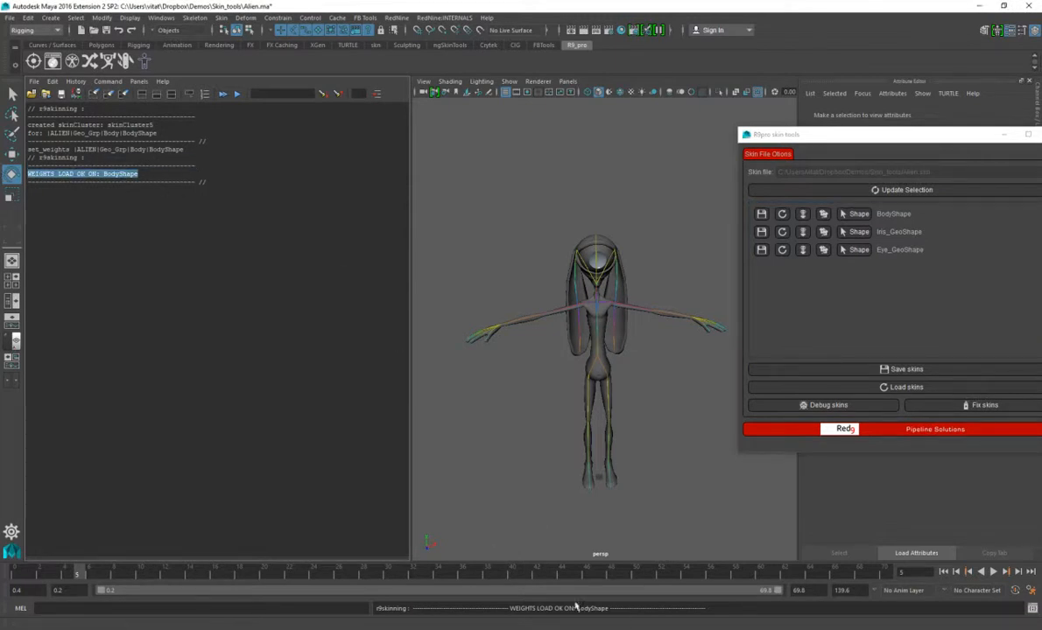
Test the reloaded body skin by rotating the L_Fore_Arm and L_Arm joints, undoing each rotation.
right_click_drag(599, 307, 719, 307, "alt")
left_click_drag(718, 307, 588, 324, "alt")
left_click(662, 303)
key("ctrl+z")
left_click(604, 285)
left_click_drag(605, 284, 632, 201)
key("ctrl+z")
left_click_drag(646, 275, 604, 279)
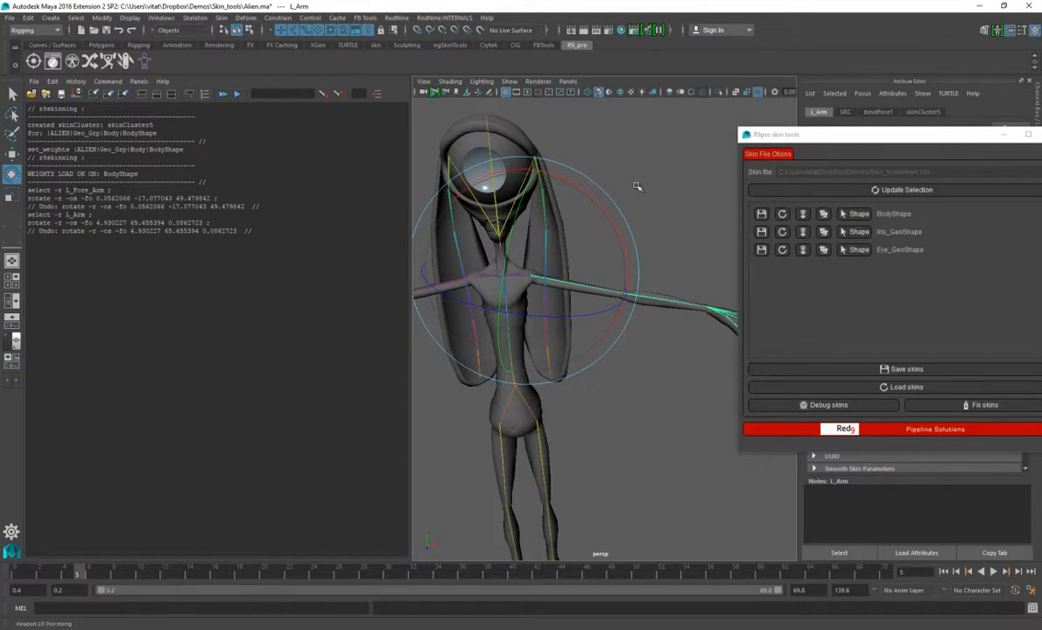
Maximize the perspective view and frame the alien's upper body and arms.
key("space")
left_click_drag(491, 309, 509, 271, "alt")
right_click_drag(508, 270, 468, 223, "alt")
left_click_drag(467, 223, 456, 225, "alt")
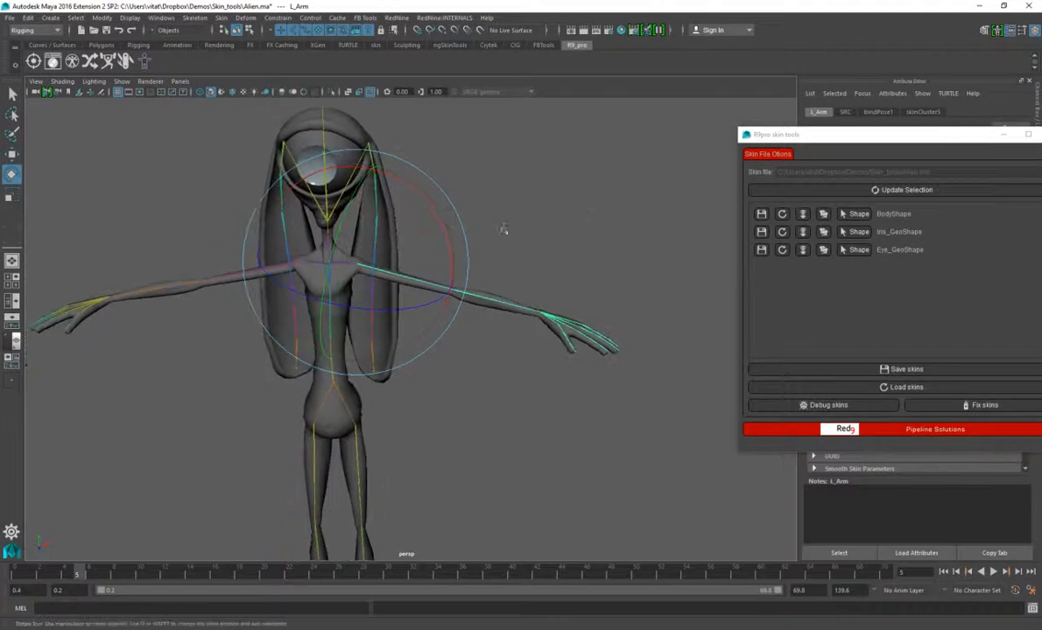
Open the joint remap window for BodyShape, place it beside the model and frame the alien's left hand.
left_click(803, 216)
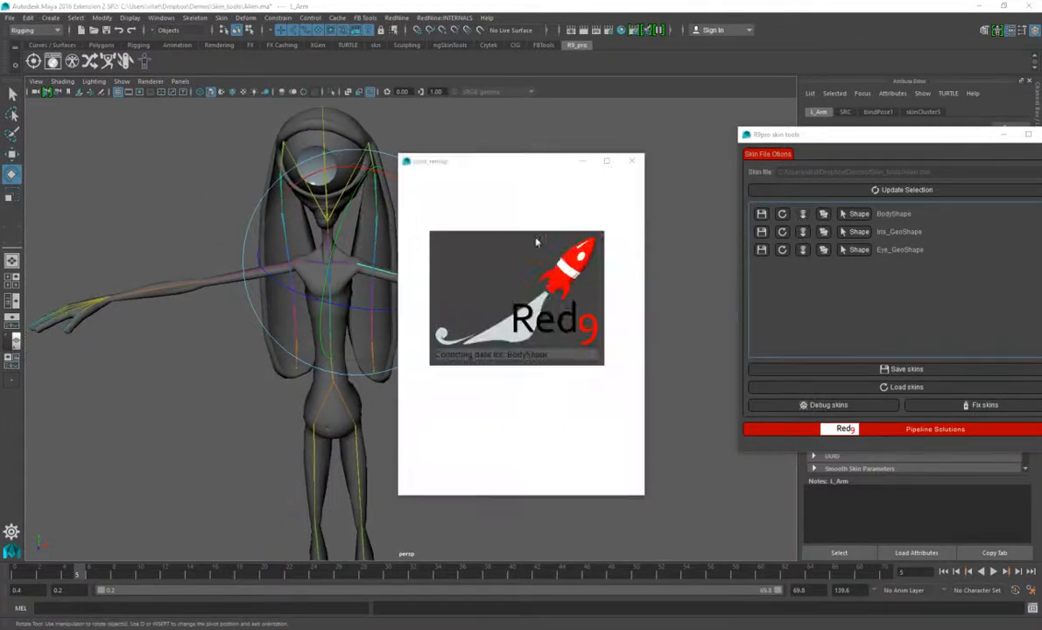
left_click_drag(509, 170, 716, 202)
middle_click_drag(421, 226, 358, 184, "alt")
right_click_drag(359, 184, 483, 209, "alt")
left_click_drag(483, 209, 302, 314, "alt")
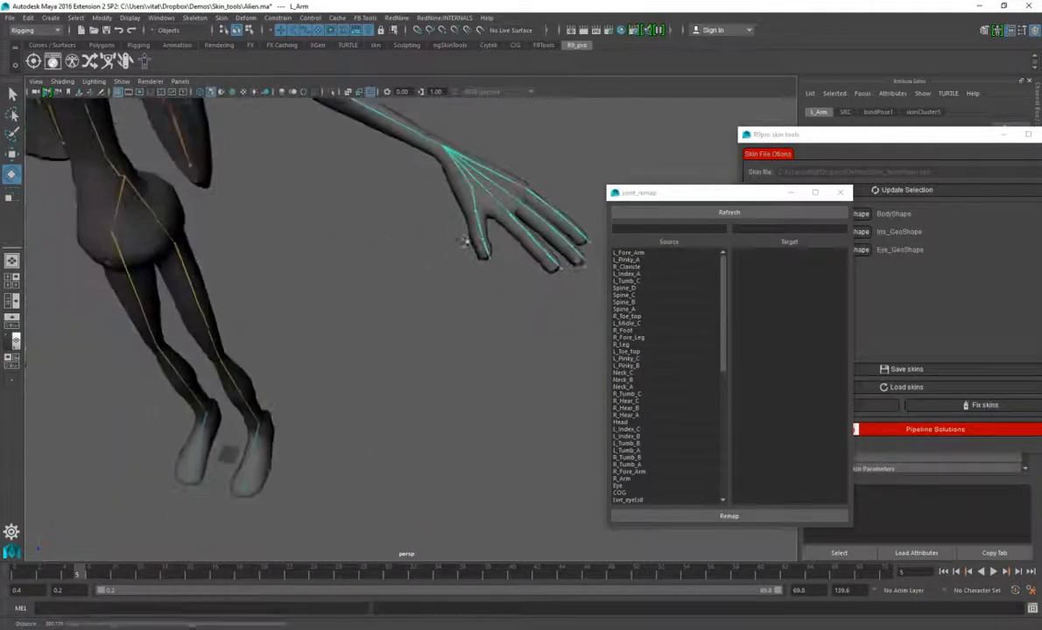
right_click_drag(302, 314, 539, 368, "alt")
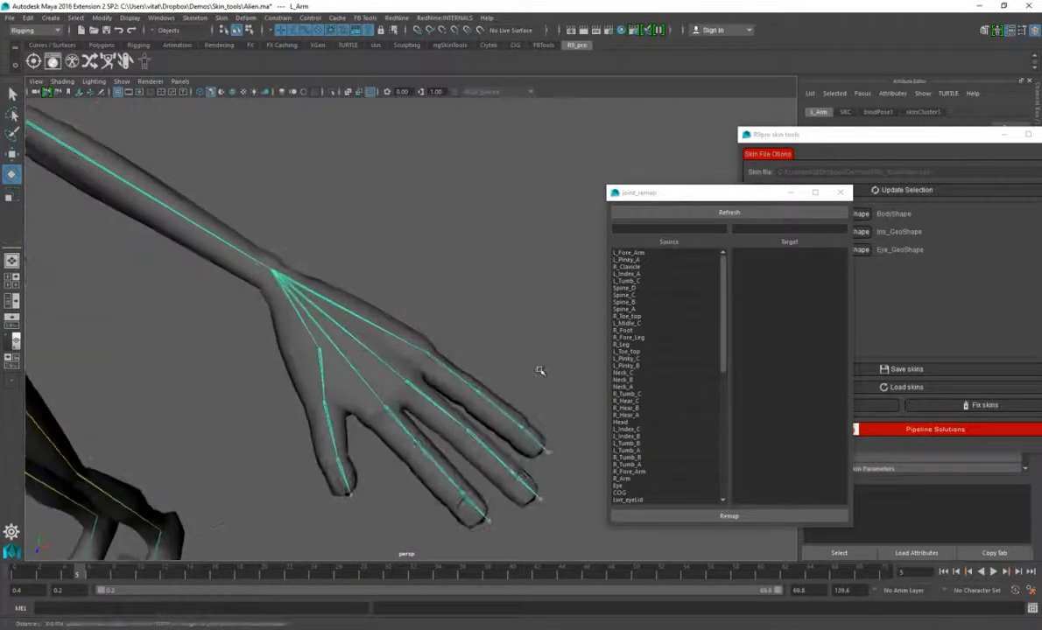
middle_click_drag(539, 367, 461, 241, "alt")
left_click_drag(462, 242, 461, 276, "alt")
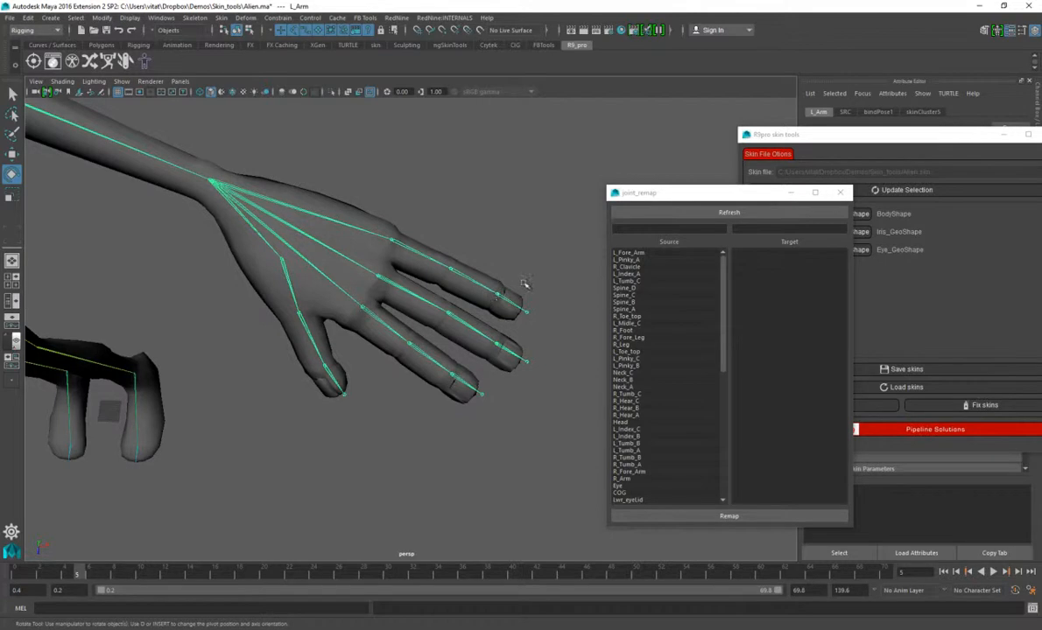
Select the left pinky's joints and rotate them together so the finger curls upward.
left_click(424, 258)
right_click_drag(507, 177, 511, 276)
left_click_drag(539, 263, 472, 109)
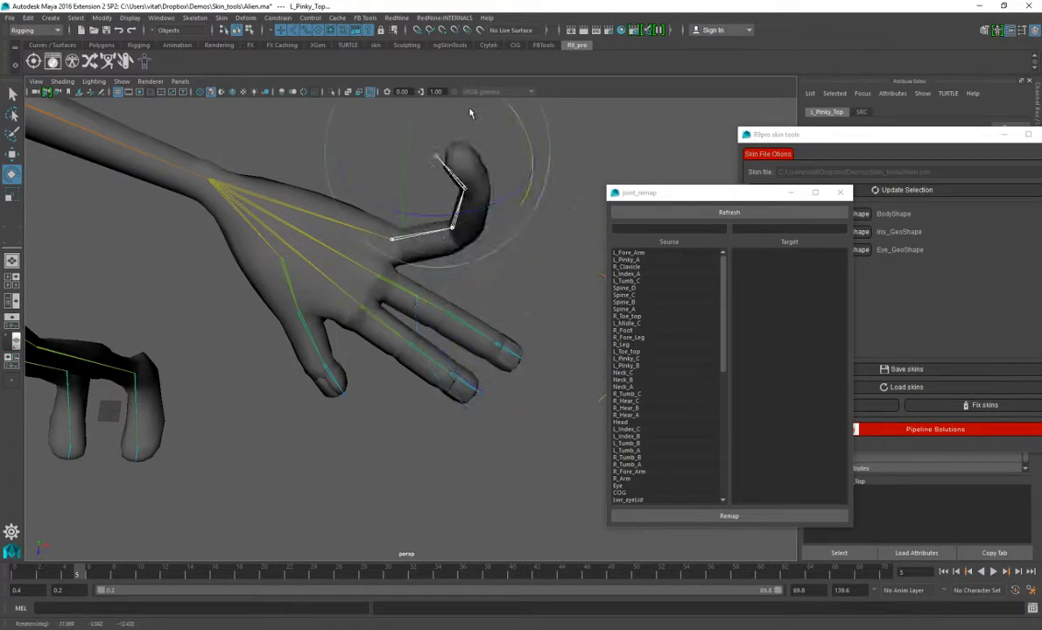
Filter the remap's source joints by "L_p" and its target joints by "L_W".
left_click(664, 226)
type("le")
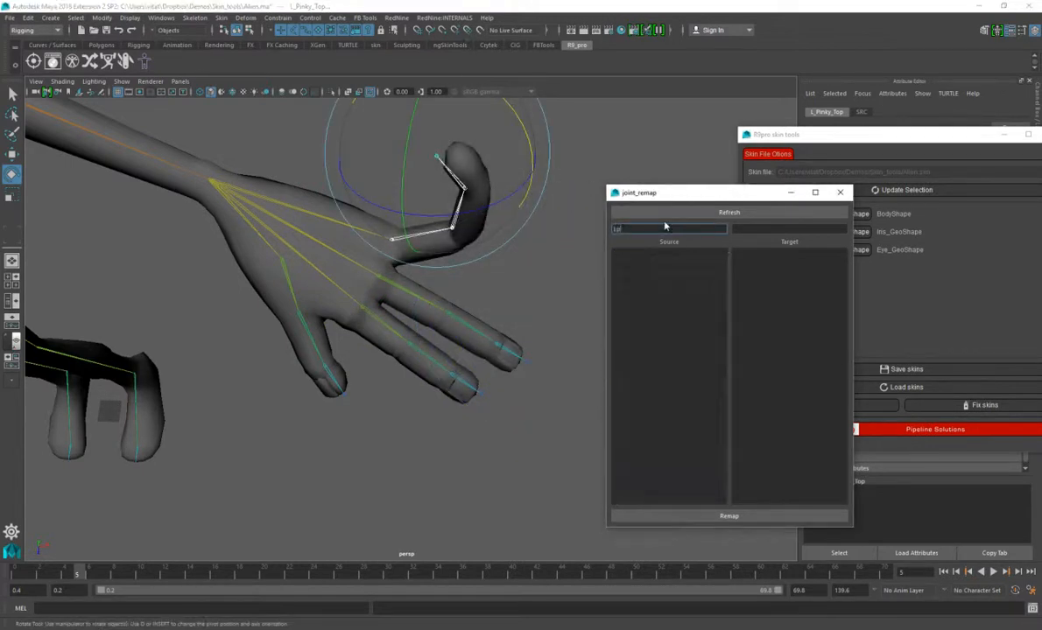
key("BackSpace")
type("_p")
left_click(760, 229)
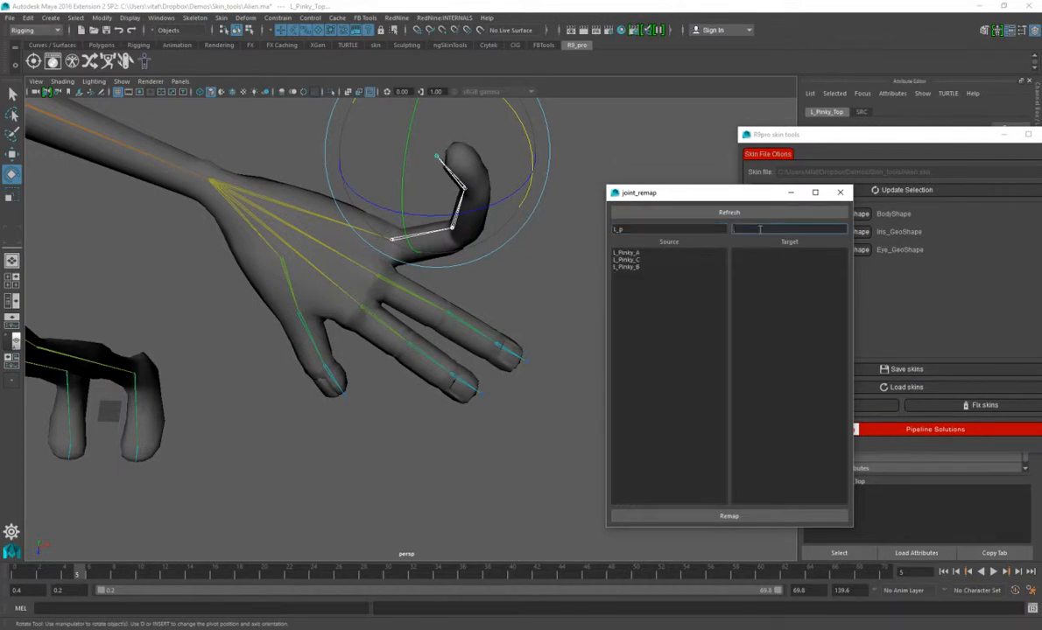
type("l")
type("[")
key("BackSpace")
type("[")
key("BackSpace")
type("W")
Remap the skin weights of L_Pinky_C to L_Wrist.
left_click(627, 253)
left_click(638, 260)
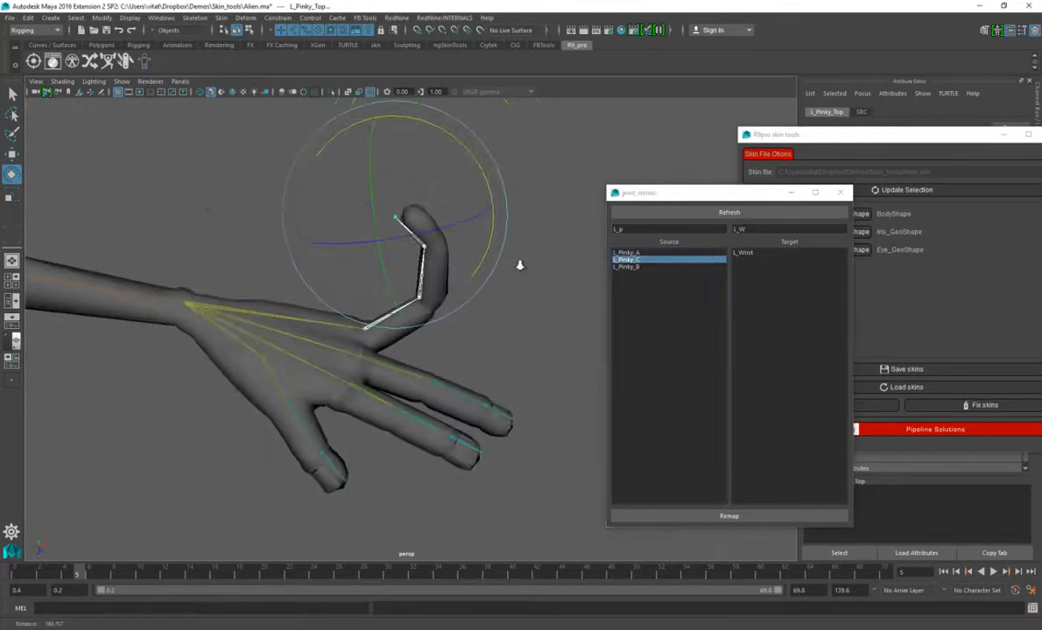
left_click(743, 252)
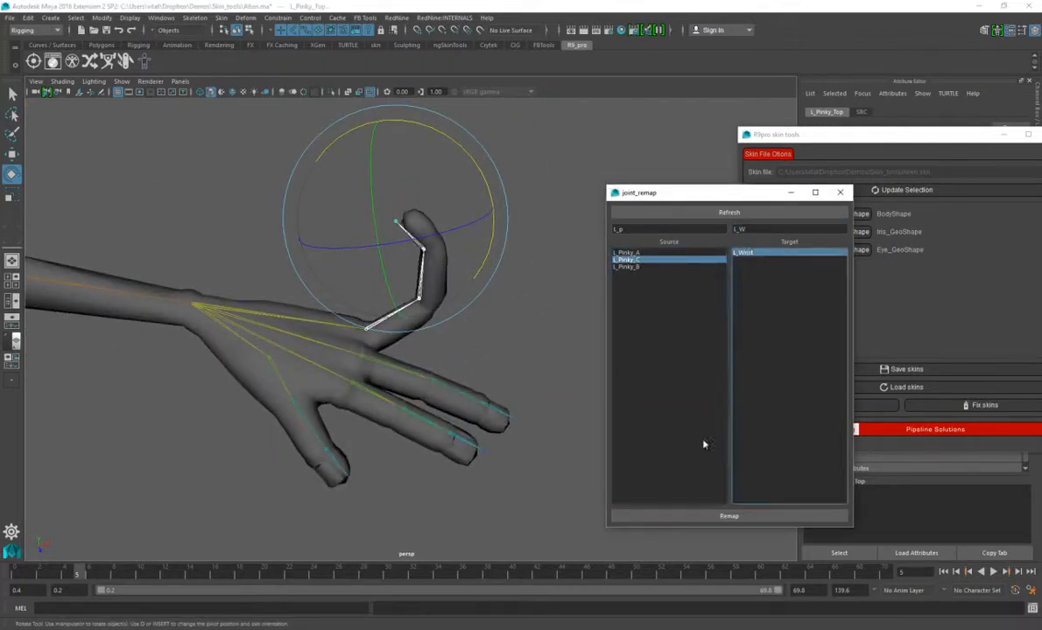
left_click(700, 515)
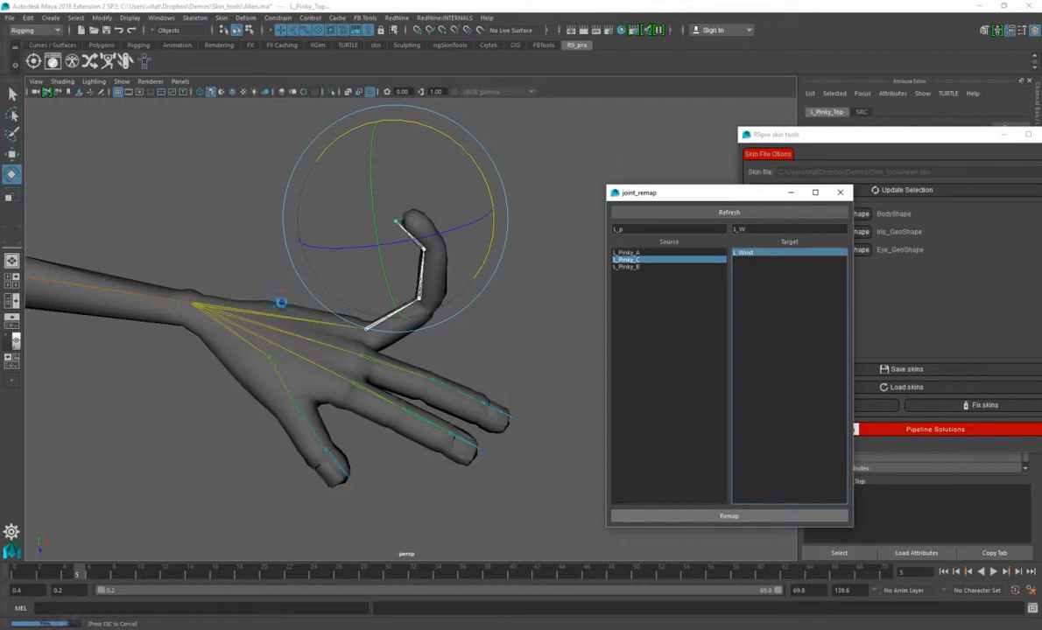
Test the remapped weights by rotating L_Pinky_C and L_Wrist, undoing each rotation.
left_click_drag(394, 373, 435, 406, "alt")
left_click(581, 254)
left_click_drag(442, 185, 395, 226)
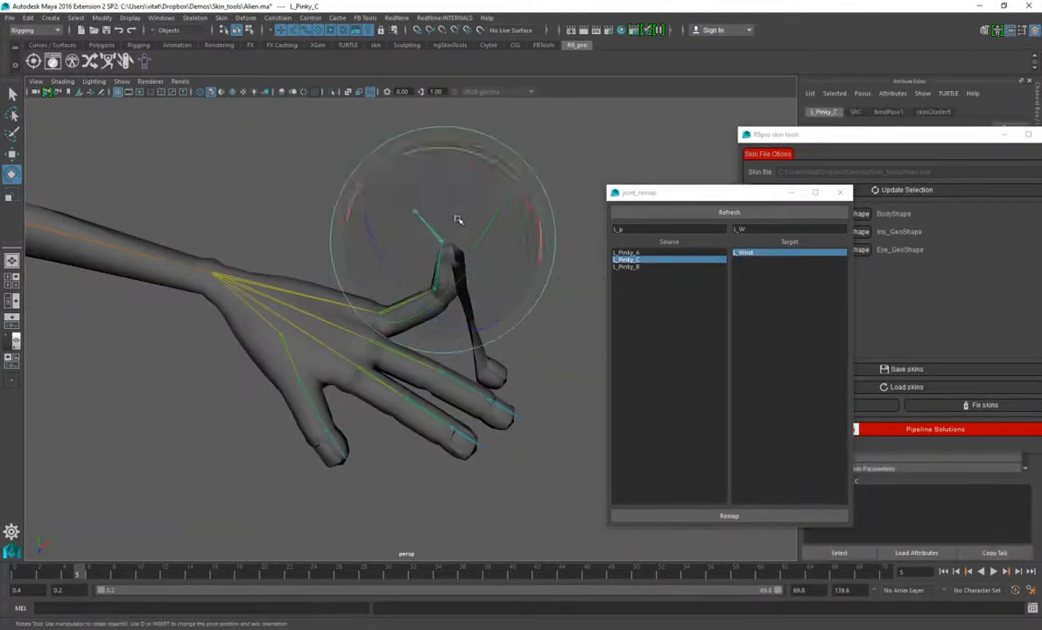
left_click_drag(479, 228, 479, 228)
key("ctrl+z")
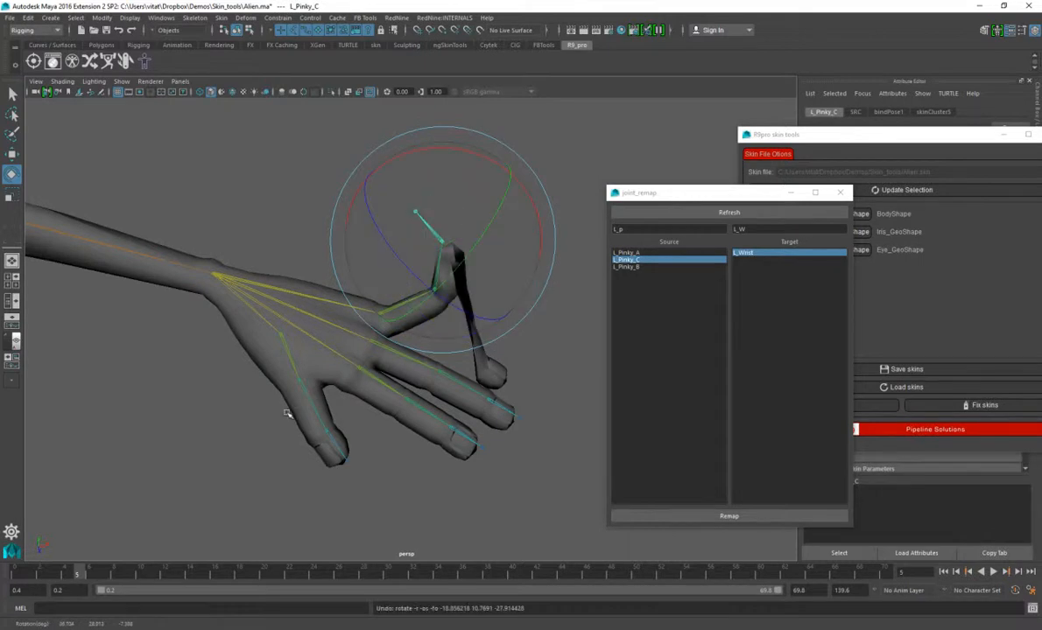
left_click(247, 292)
left_click_drag(265, 338, 243, 338)
key("ctrl+z")
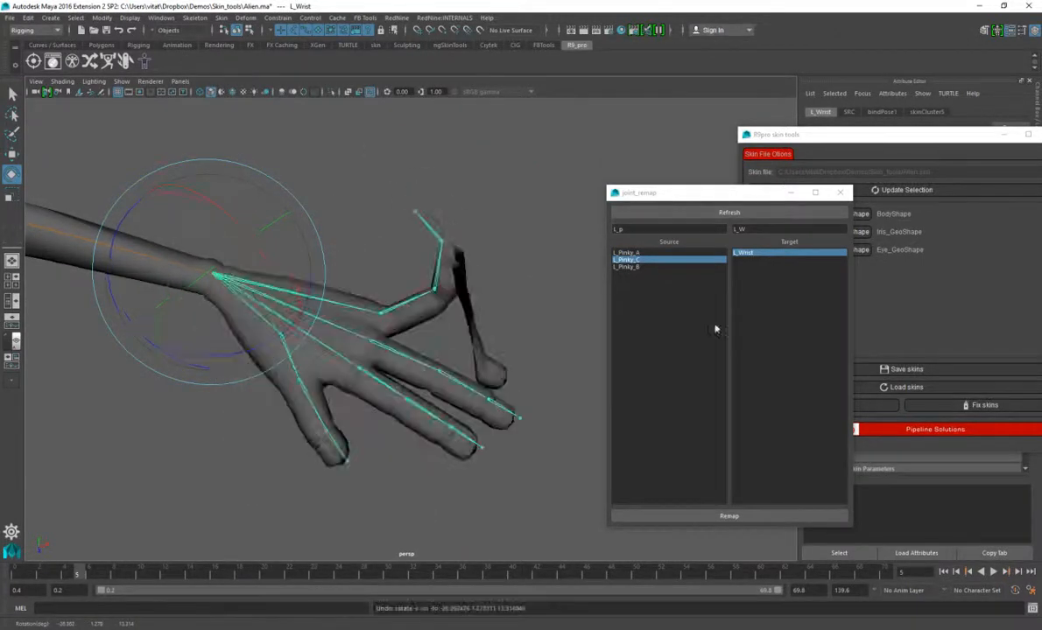
Remap the skin weights of L_Pinky_A and L_Pinky_B to L_Wrist.
left_click(641, 254)
left_click(638, 267, "ctrl")
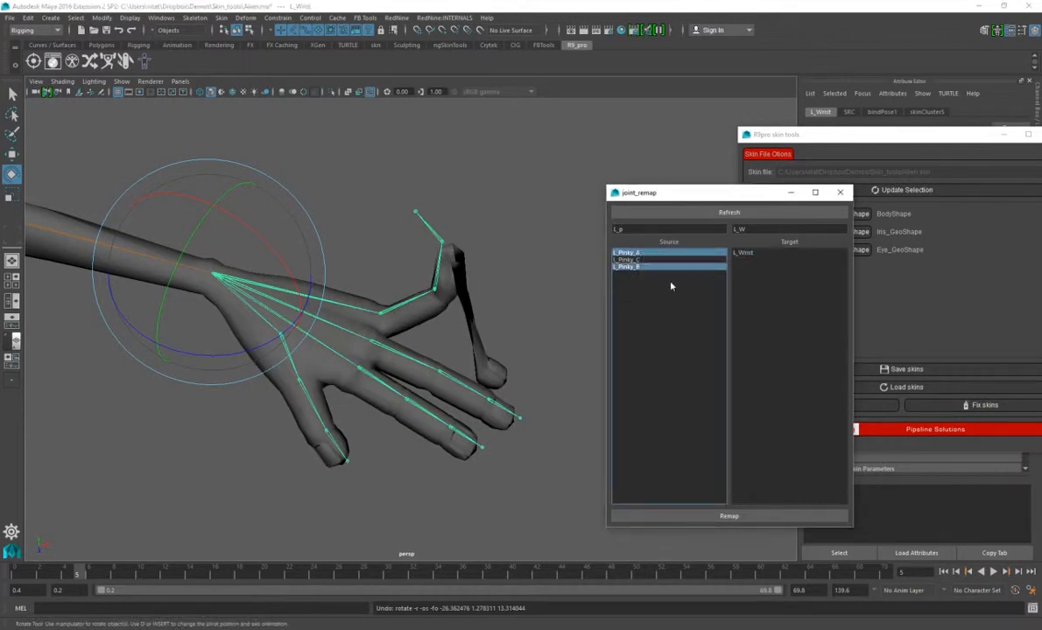
left_click(744, 253)
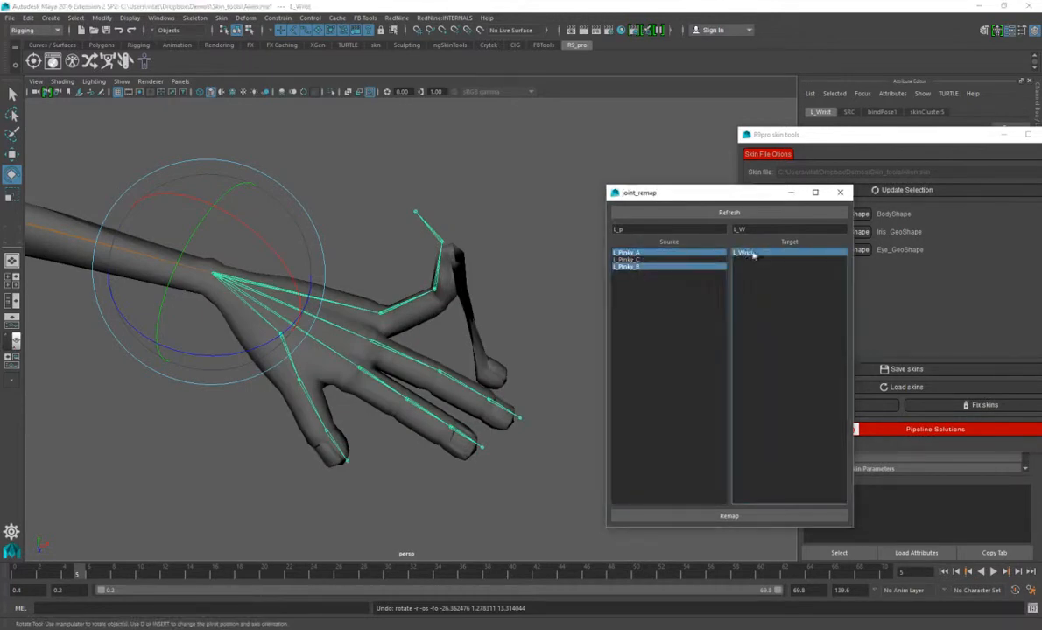
left_click(728, 515)
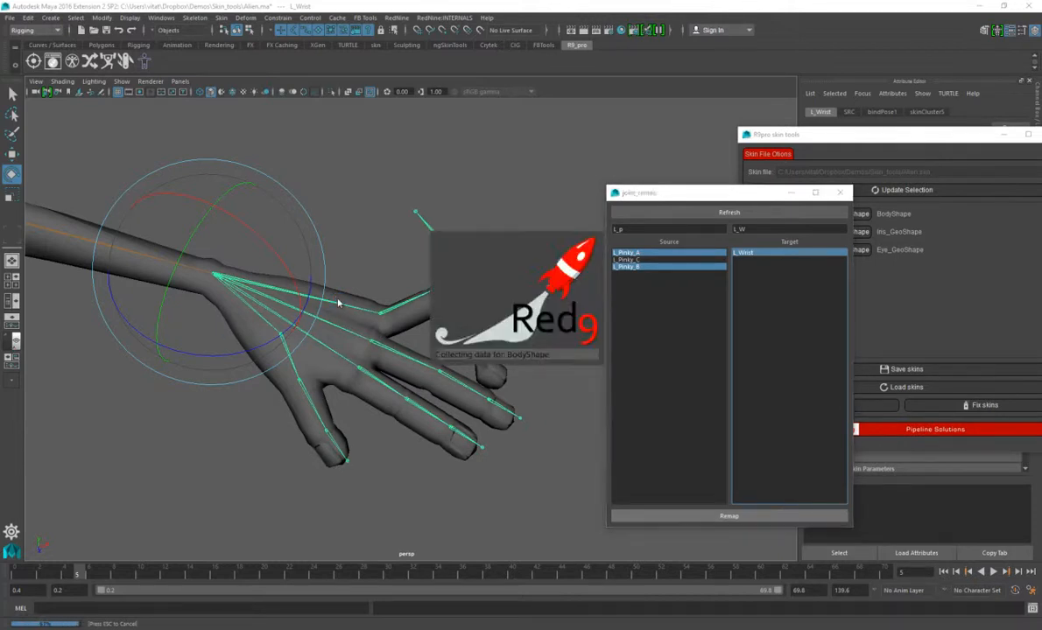
Check the fully remapped pinky by rotating L_Pinky_A and L_Wrist, undo both rotations and clear the selection.
left_click(369, 288)
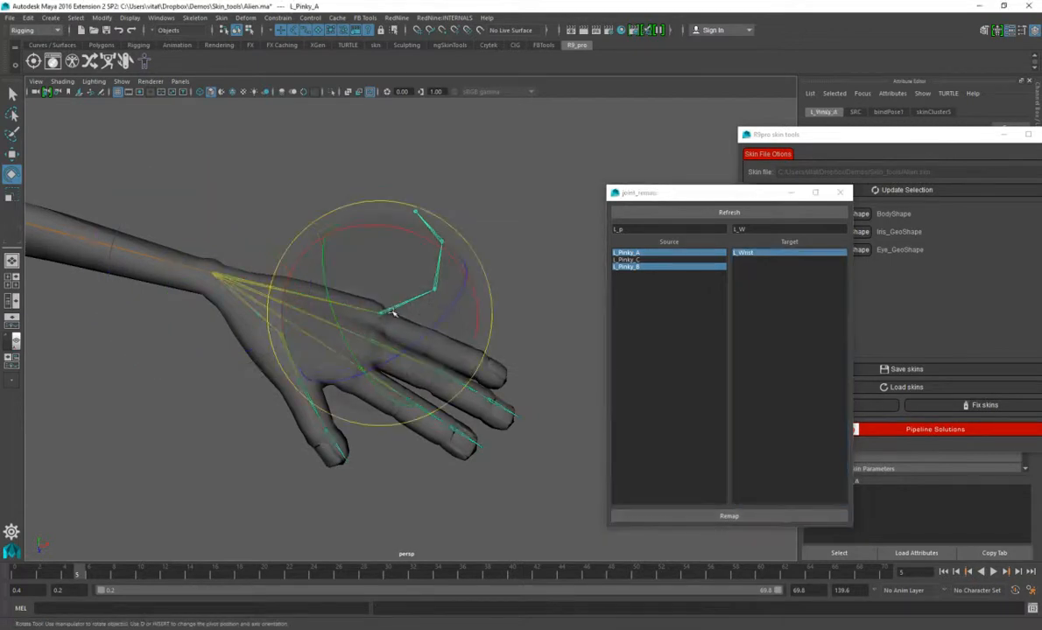
left_click_drag(369, 289, 417, 289)
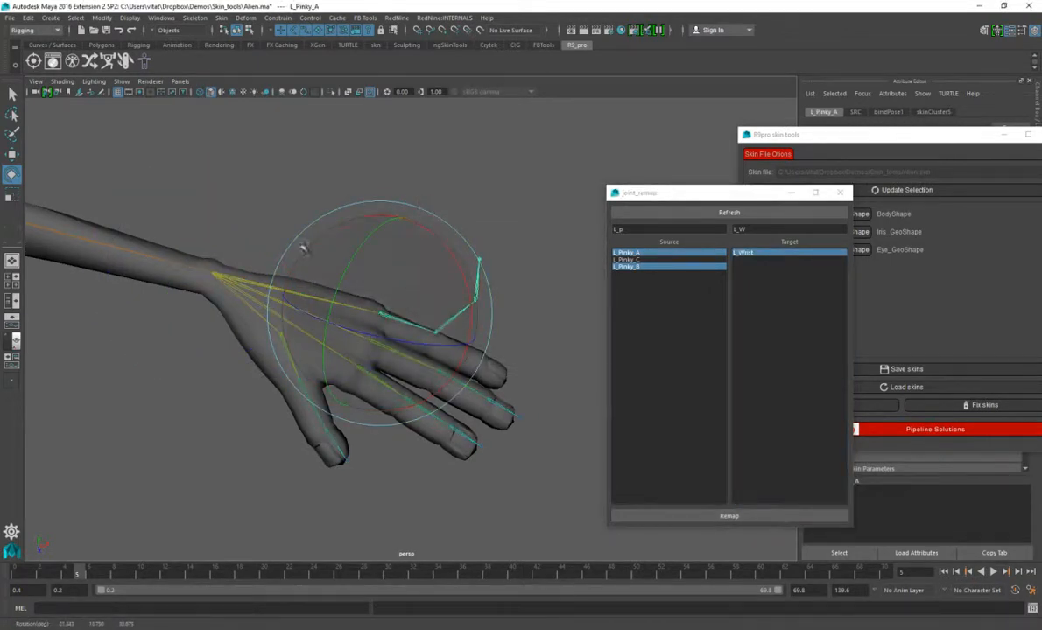
left_click(214, 276)
left_click_drag(214, 276, 511, 315, "alt")
key("ctrl+z")
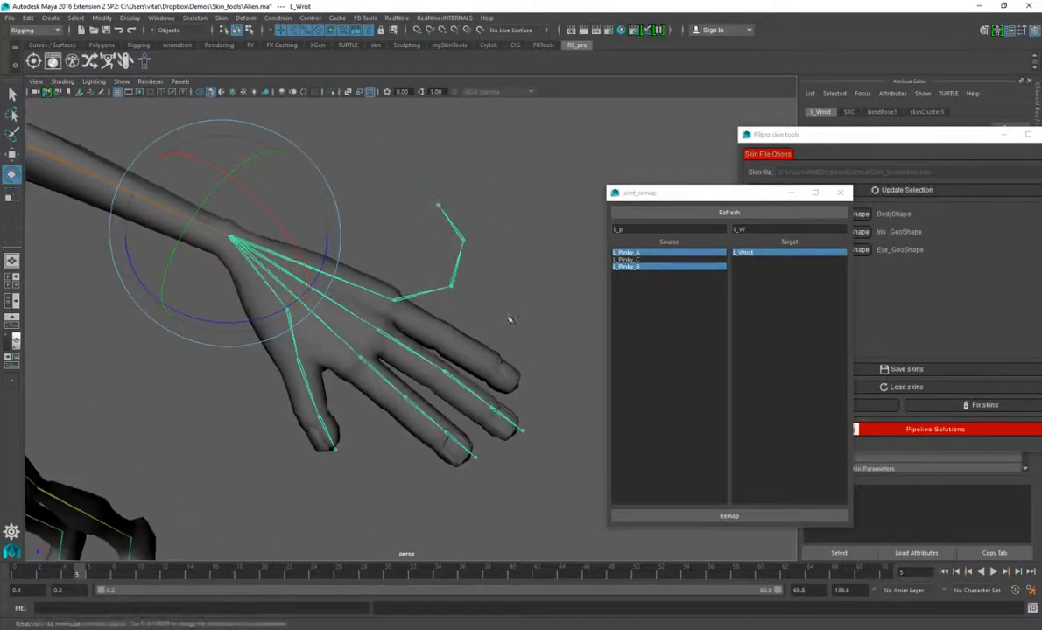
left_click_drag(365, 214, 399, 302)
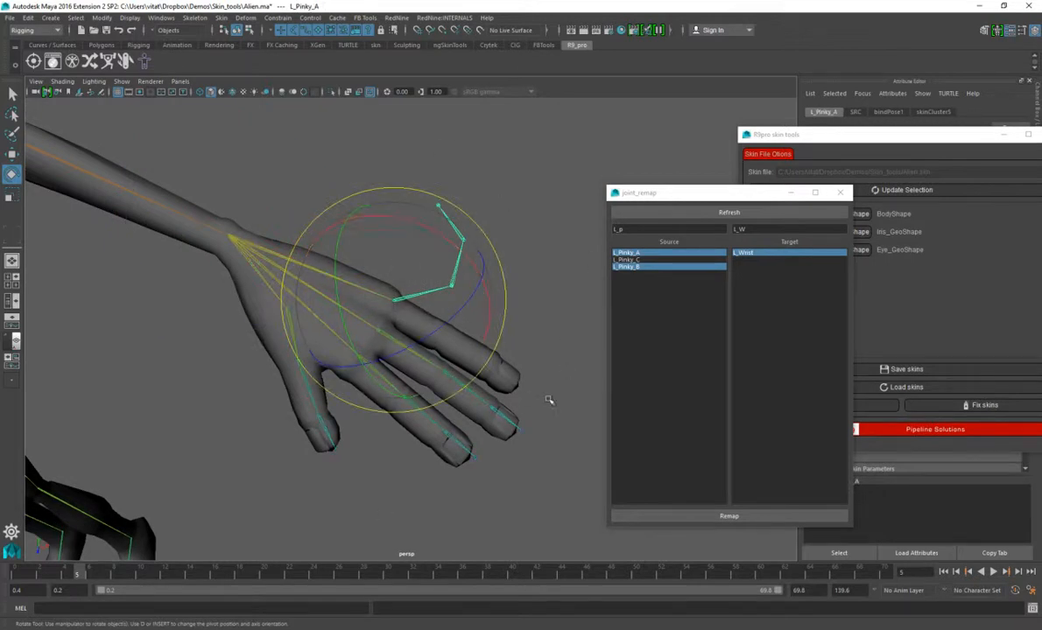
left_click(547, 368)
Select the vertices at the tip of the Body mesh's left pinky.
left_click_drag(442, 295, 551, 280, "alt")
middle_click_drag(551, 279, 469, 273, "alt")
right_click_drag(468, 273, 385, 326, "alt")
left_click(446, 345)
left_click_drag(386, 324, 482, 371, "alt")
left_click_drag(573, 329, 477, 385)
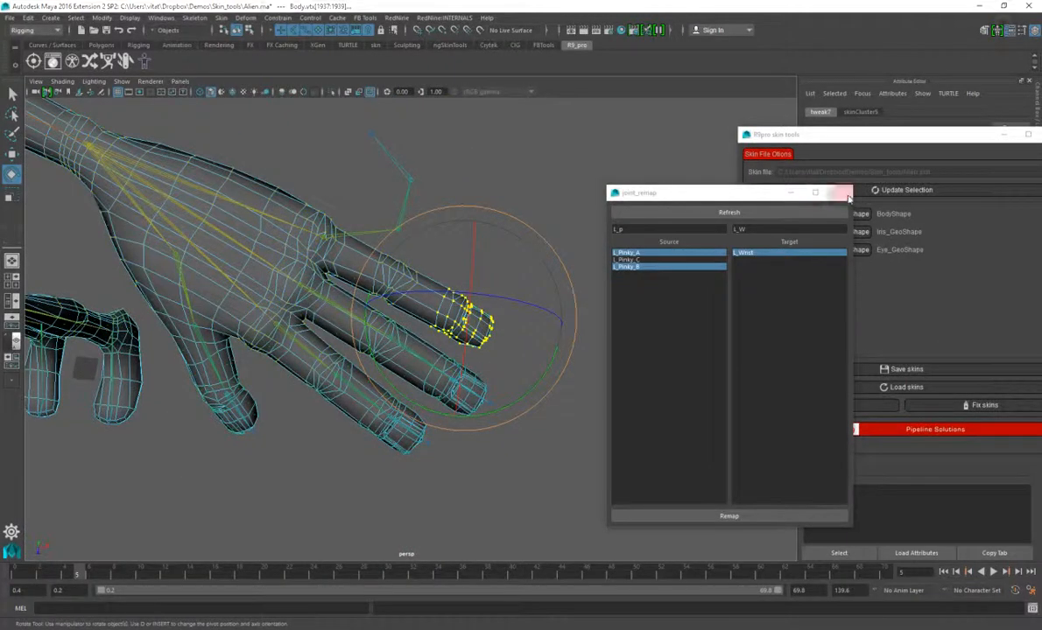
Close the joint remap window and load BodyShape's saved weights onto the selected pinky-tip vertices.
left_click(841, 193)
left_click_drag(420, 350, 490, 245, "alt")
left_click(781, 215)
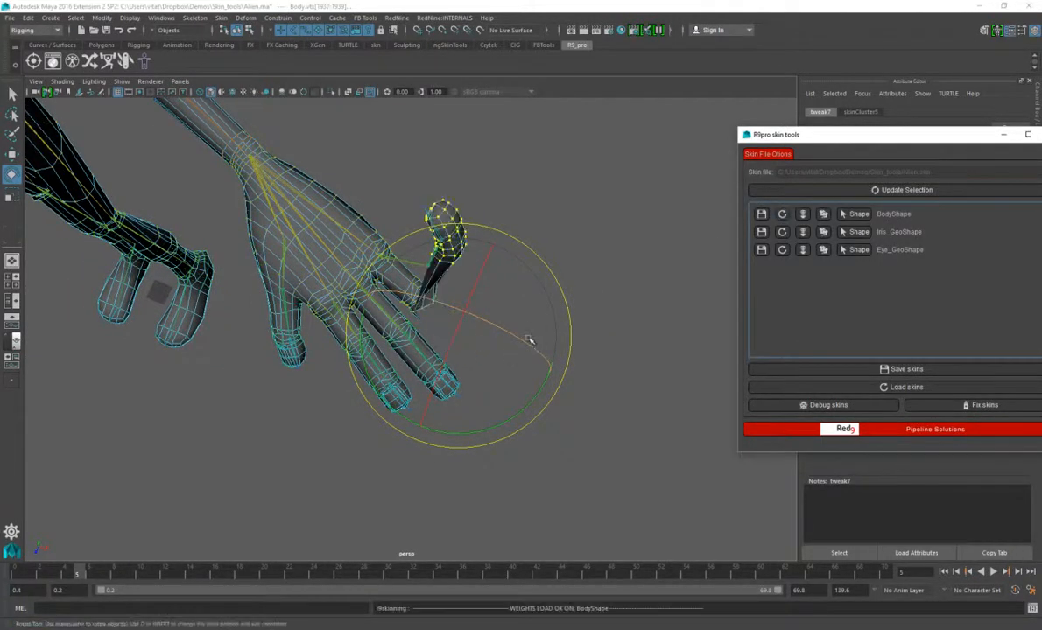
Grow the vertex selection from the pinky tip across the rest of the finger and load the saved skins onto it.
left_click_drag(591, 353, 514, 291, "alt")
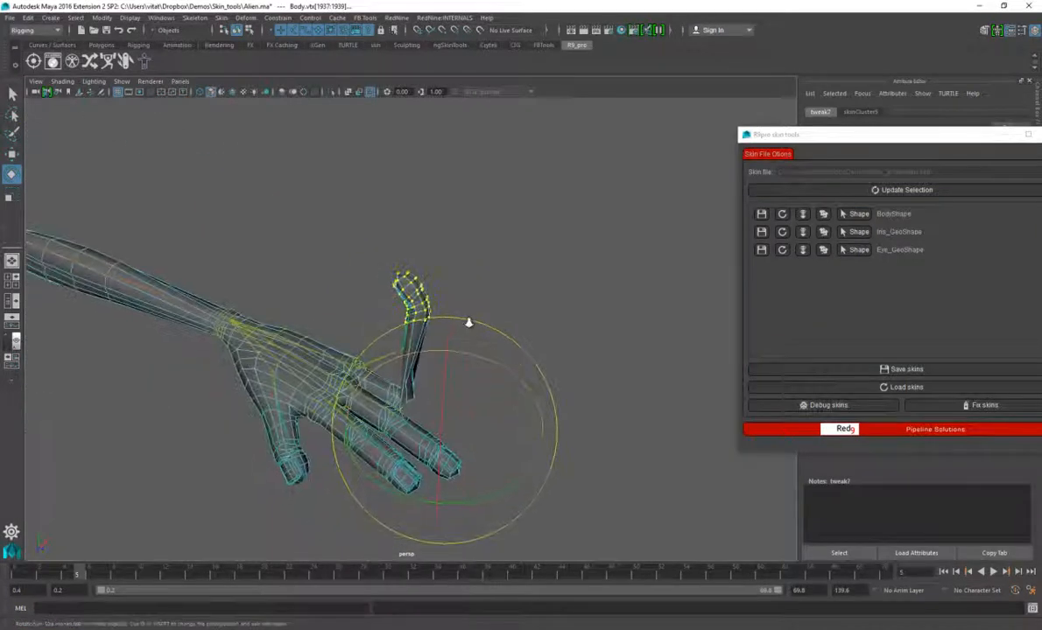
scroll(514, 291, "up", 3)
right_click_drag(514, 292, 562, 277, "ctrl")
left_click_drag(562, 276, 579, 256, "alt")
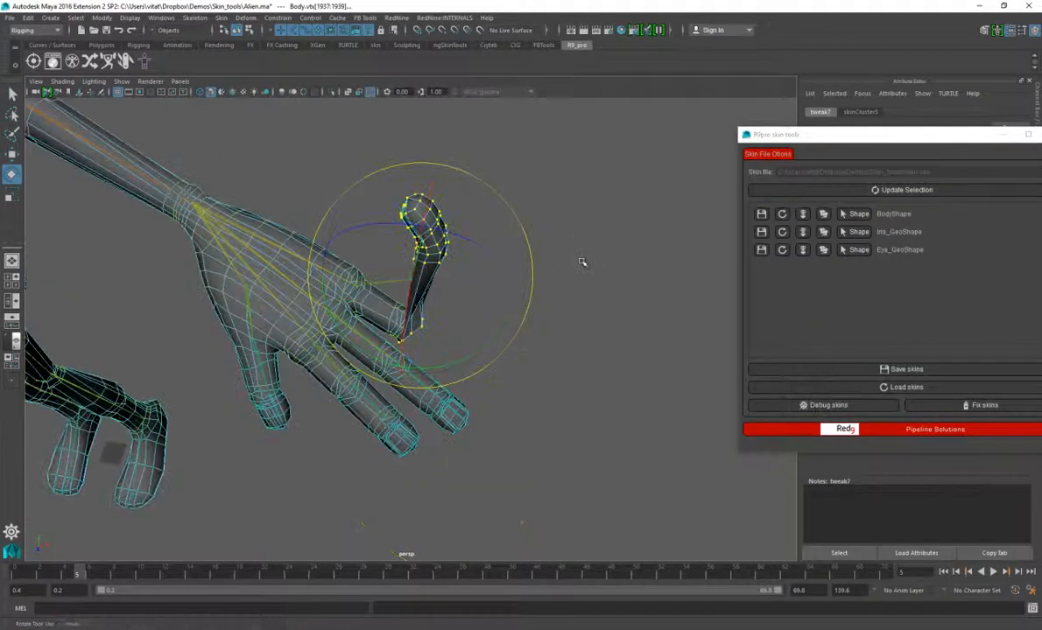
key("shift+period")
key("shift+period")
key("shift+period")
key("shift+period")
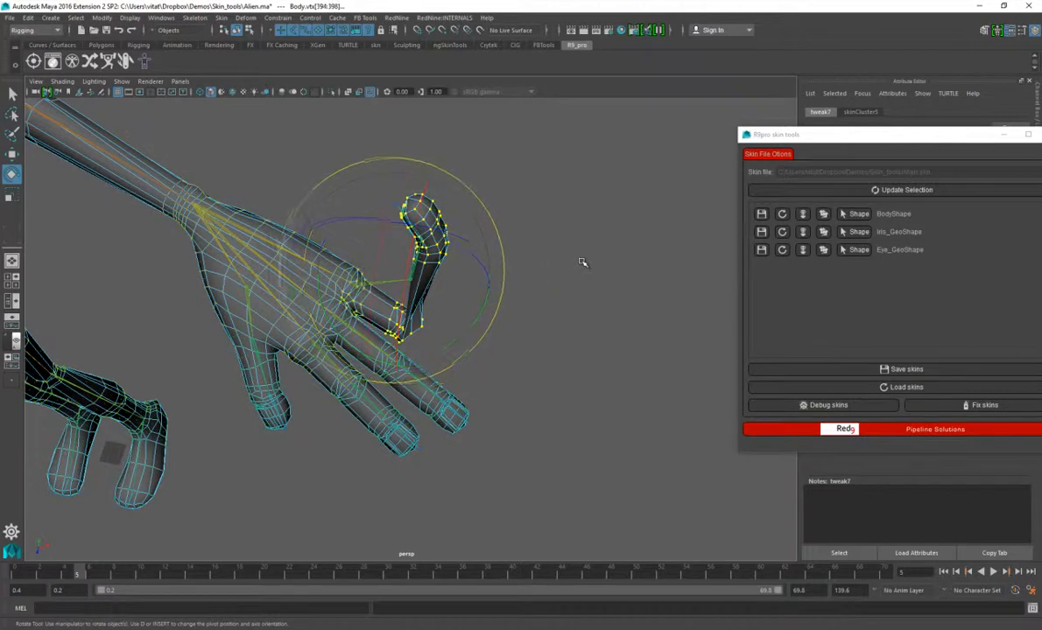
left_click(879, 389)
Select L_Pinky_B, return the skeleton to its bind pose, frame the whole alien and clear the selection.
left_click_drag(534, 423, 582, 345, "alt")
mouse_move(668, 441)
left_mouse_down("alt")
mouse_move(433, 330)
mouse_move(344, 319)
mouse_move(526, 317)
mouse_move(446, 350)
left_mouse_up("alt")
left_click(568, 312)
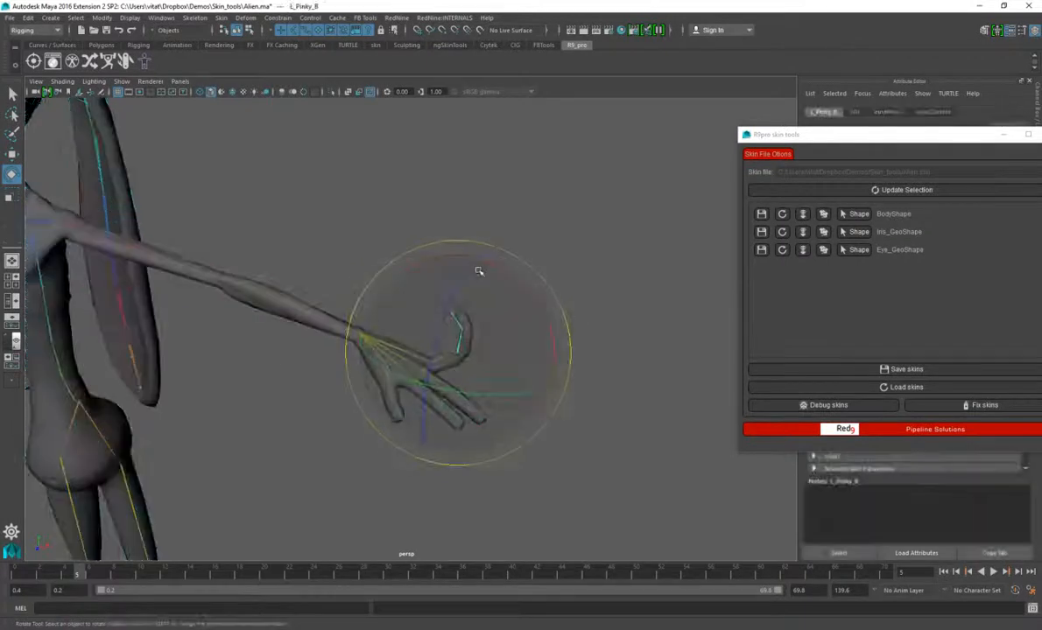
left_click(140, 61)
right_click_drag(598, 398, 398, 296, "alt")
middle_click_drag(398, 296, 449, 254, "alt")
left_click_drag(449, 254, 425, 272, "alt")
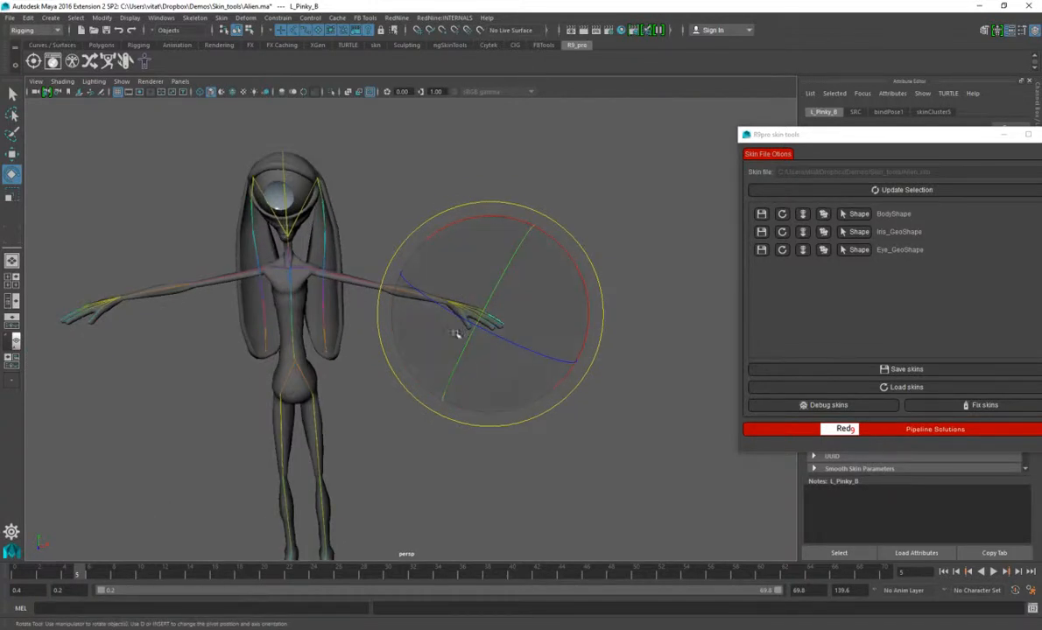
left_click_drag(388, 345, 521, 381, "alt")
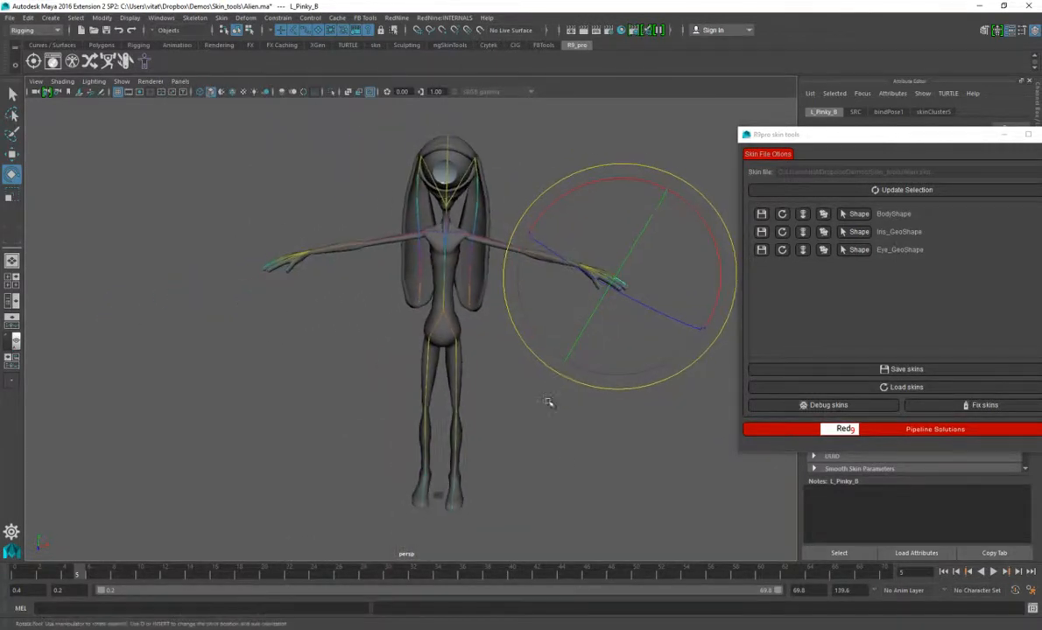
left_click(550, 387)
Show the Script Editor beside the perspective view, clear its history and select the Body mesh.
left_click(13, 341)
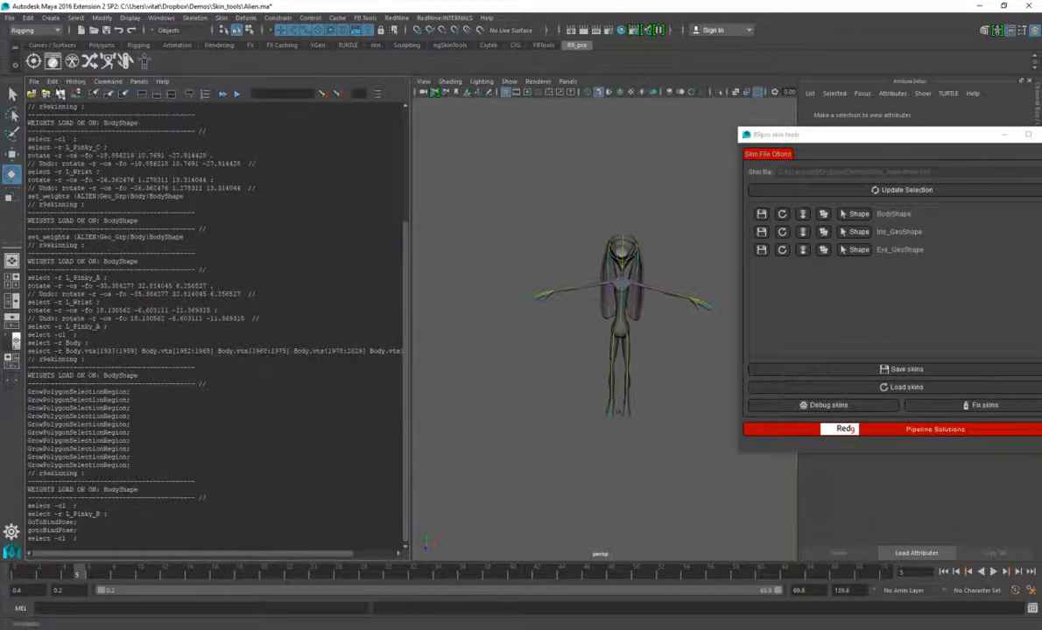
left_click(108, 94)
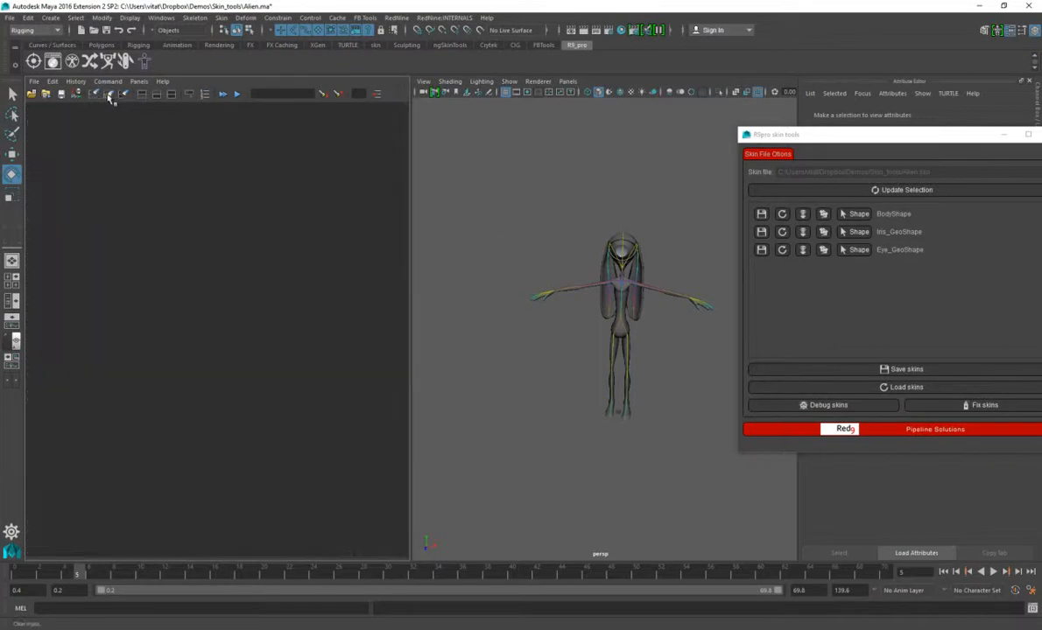
left_click(642, 298)
scroll(550, 303, "up", 4)
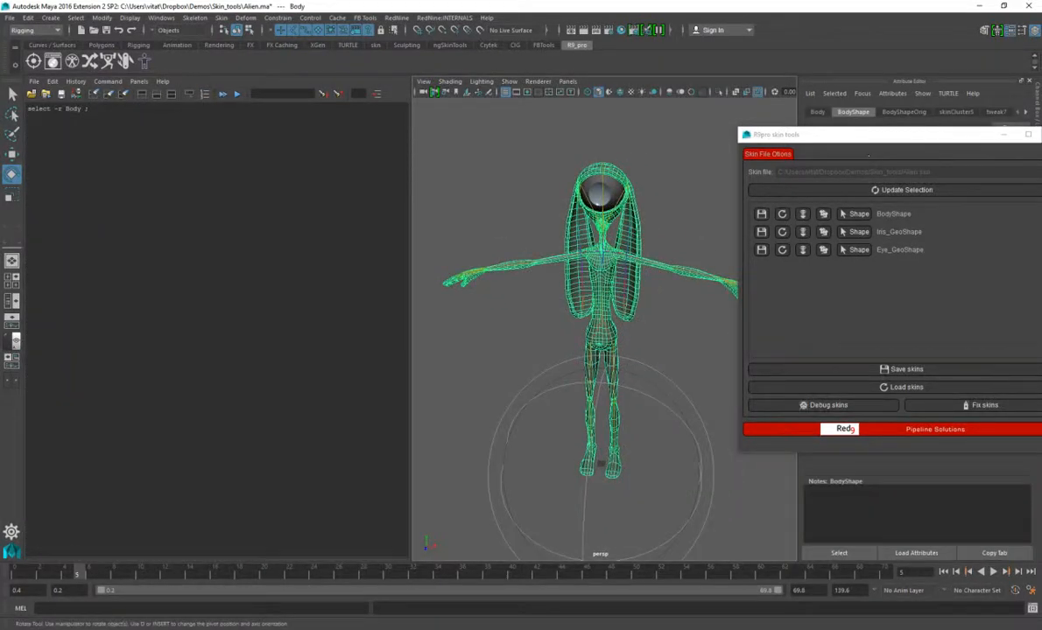
Close the skin tools window and, on skinCluster5, enable Maintain Max Influences with Max Influences set to 4.
left_click(1040, 135)
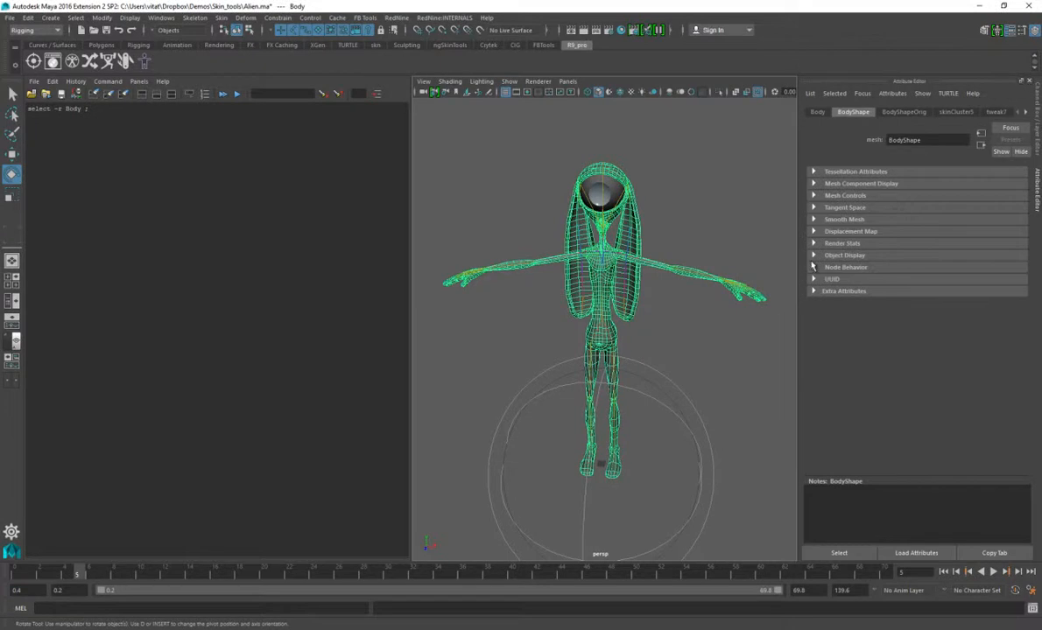
left_click(956, 112)
left_click(894, 275)
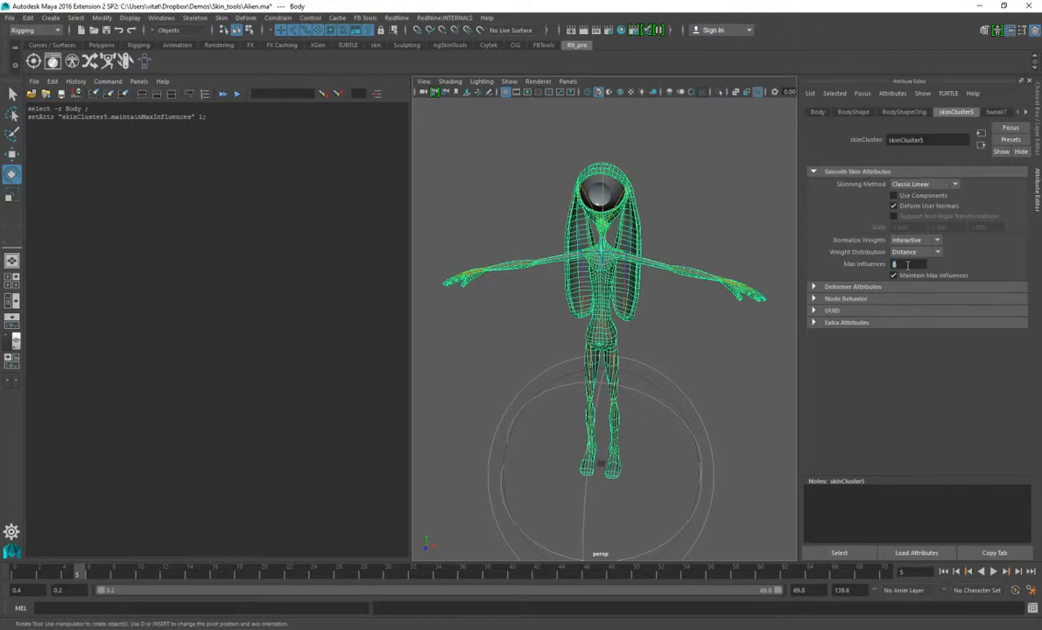
key("Return")
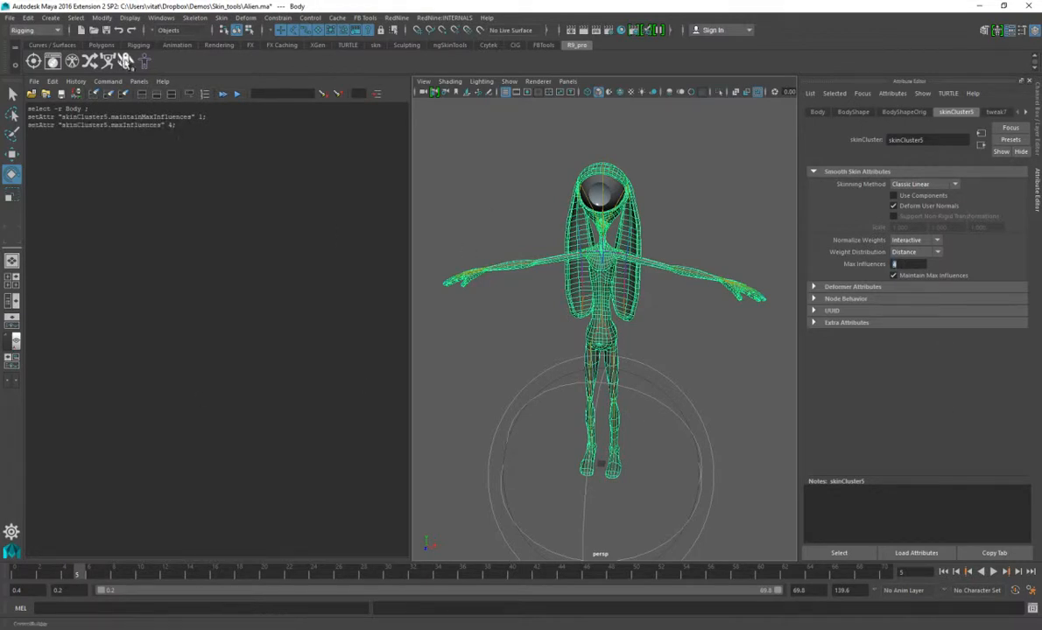
Reopen the R9pro skin tools window, move it clear of the alien and reselect the Body mesh.
left_click(91, 58)
left_click_drag(433, 176, 797, 136)
left_click(683, 219)
left_click(604, 309)
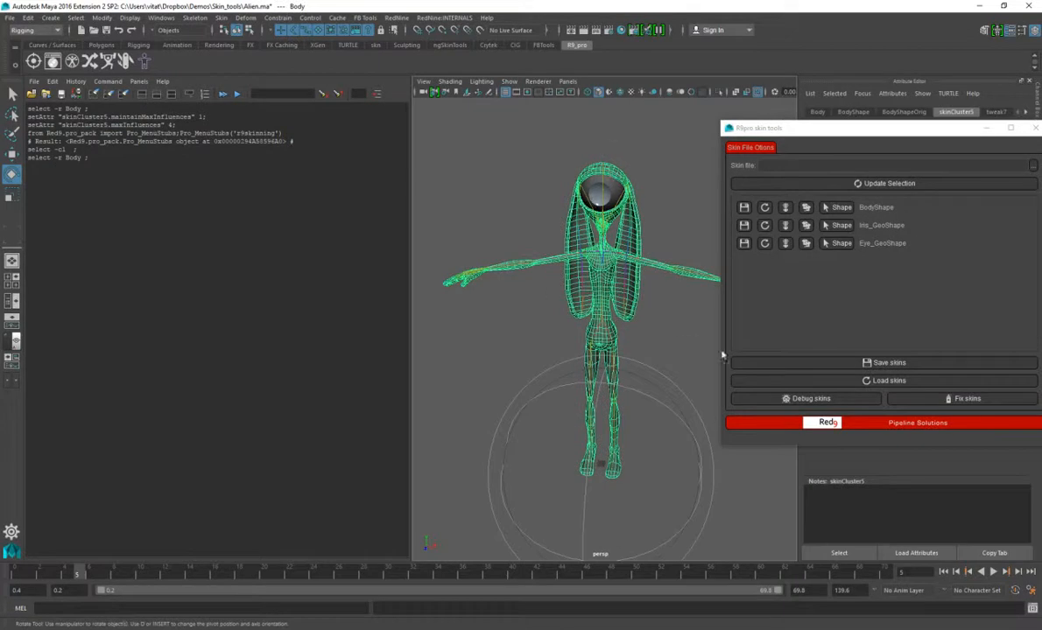
Clear the Script Editor history, debug and fix the Body mesh's skin weights, and deselect the flagged vertices.
left_click(92, 94)
left_click(834, 401)
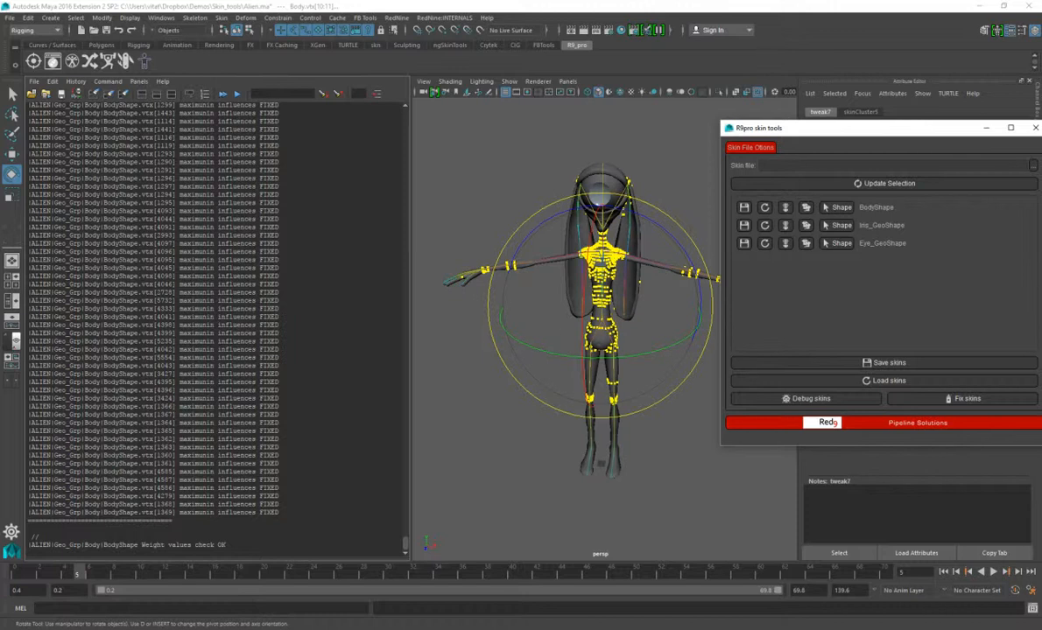
left_click(462, 162)
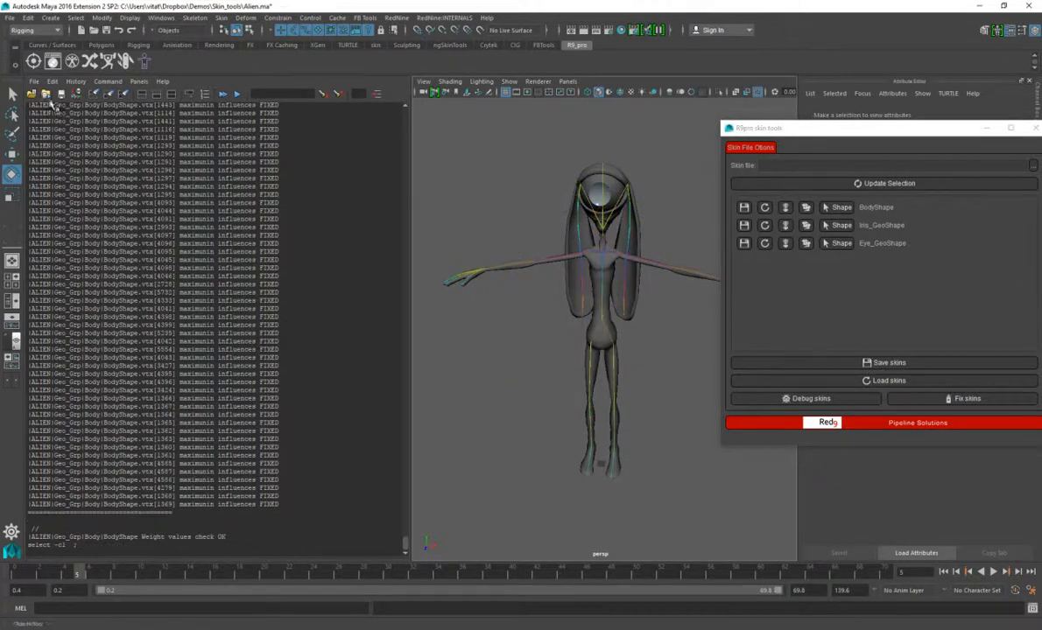
Clear the script history again, reselect the Body mesh and rerun the skin debug on it.
left_click(96, 97)
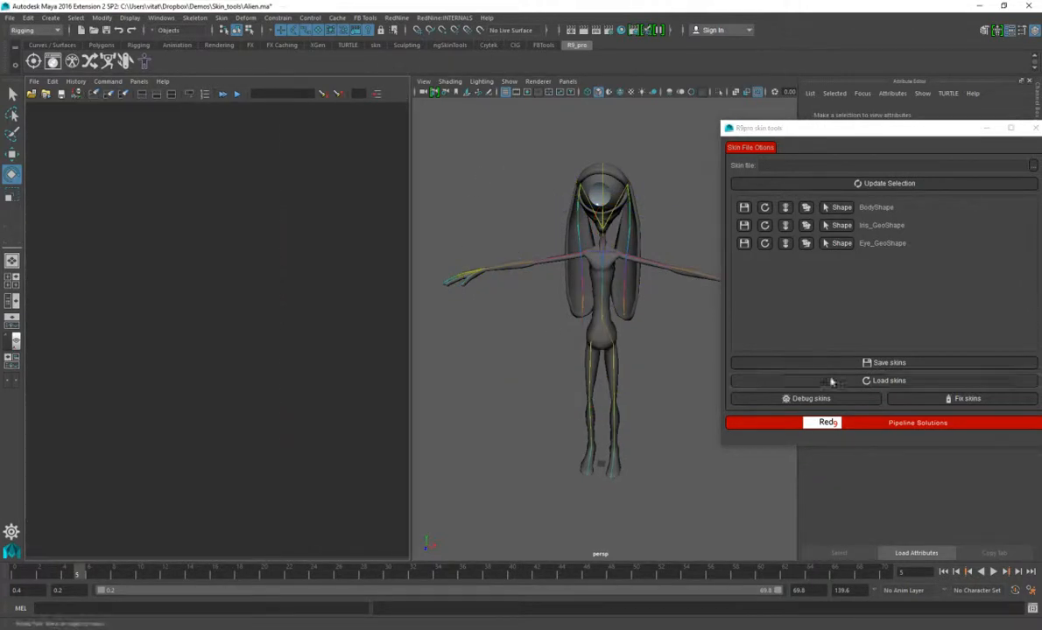
left_click(627, 295)
left_click(823, 400)
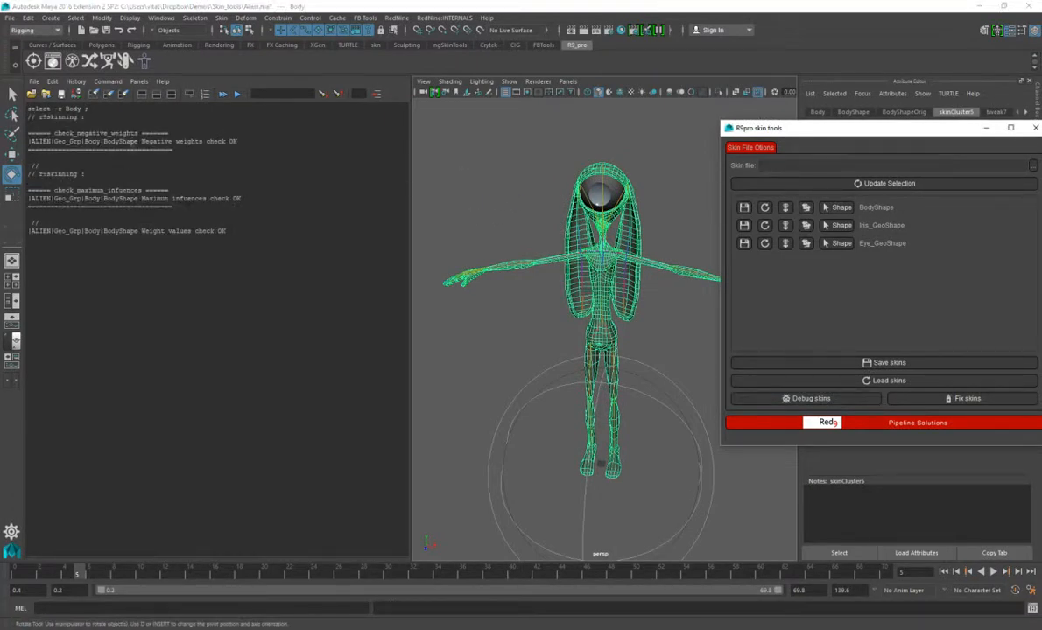
Highlight the negative weights, maximum influences and weight values check lines in the script output to review them.
left_click_drag(173, 133, 200, 142)
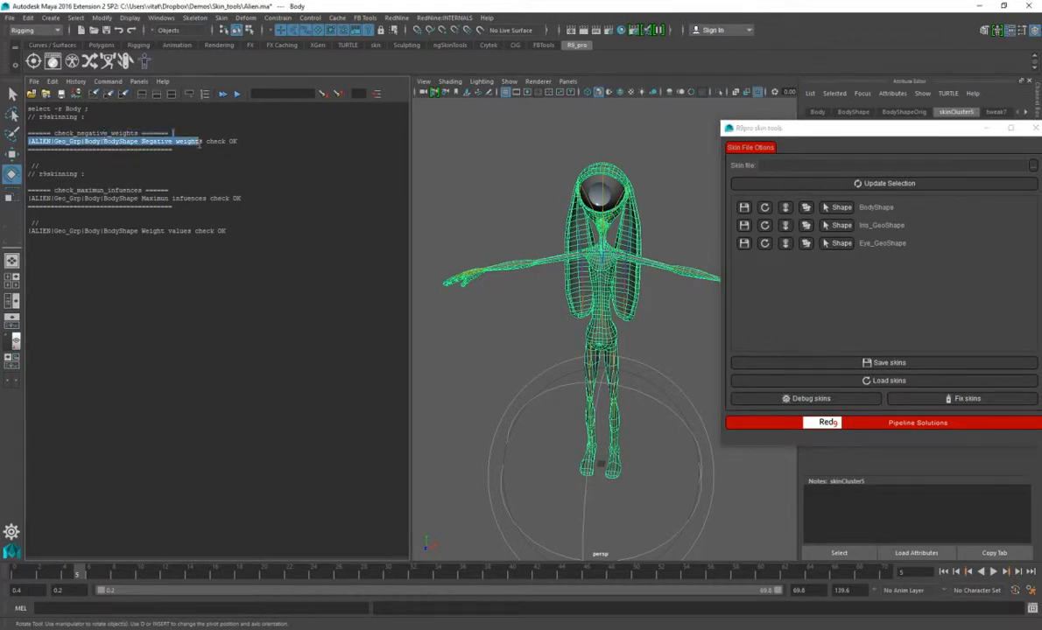
left_click_drag(115, 198, 274, 197)
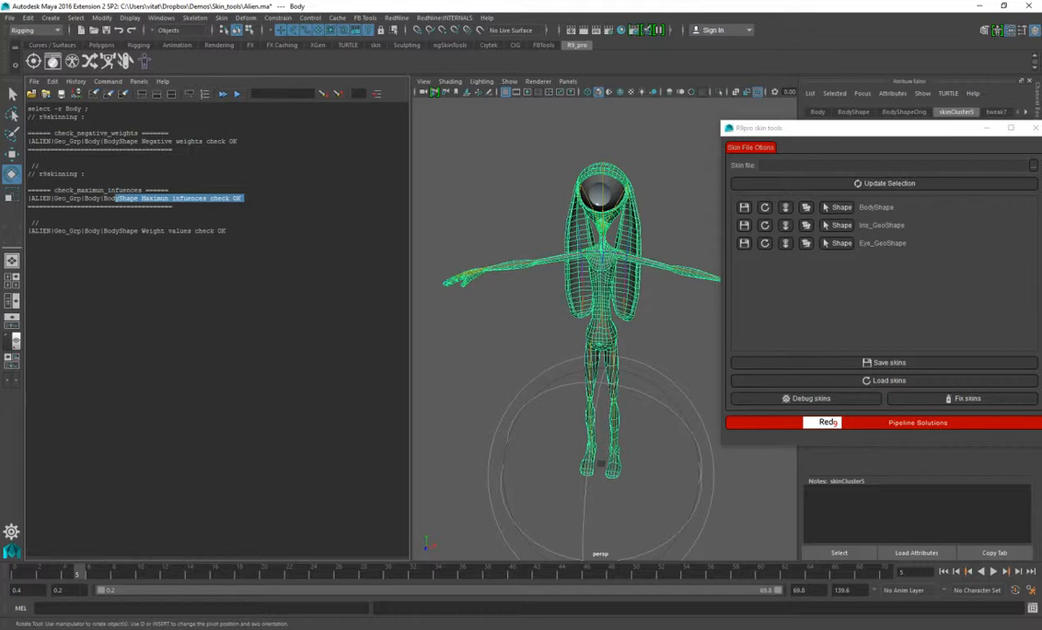
left_click_drag(127, 232, 251, 230)
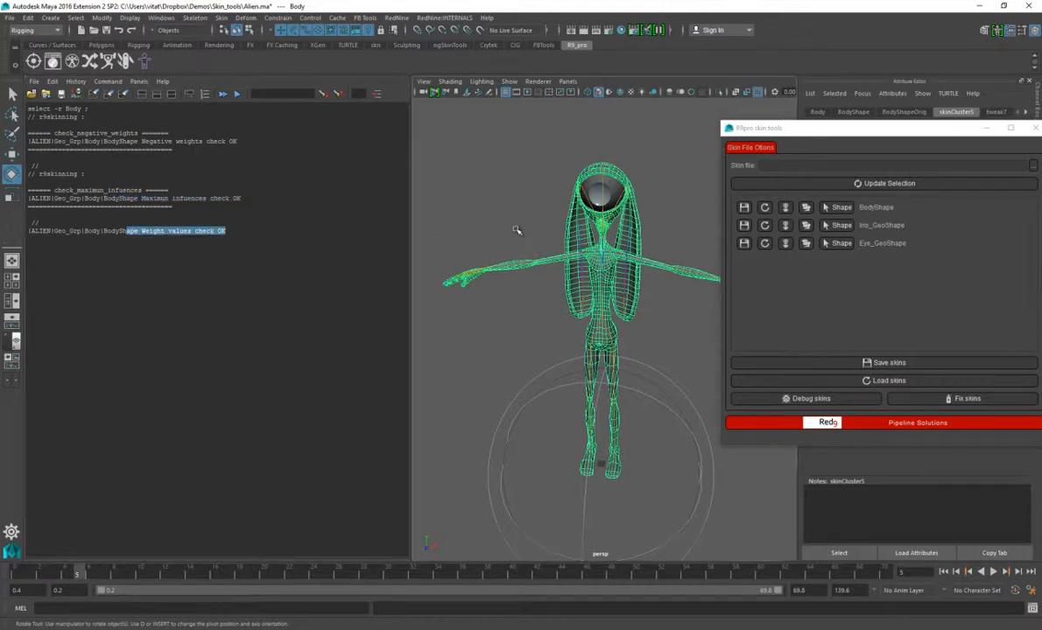
Clear the selection, move the R9pro skin tools window fully into view and widen the perspective view beside the Script Editor.
left_click(521, 273)
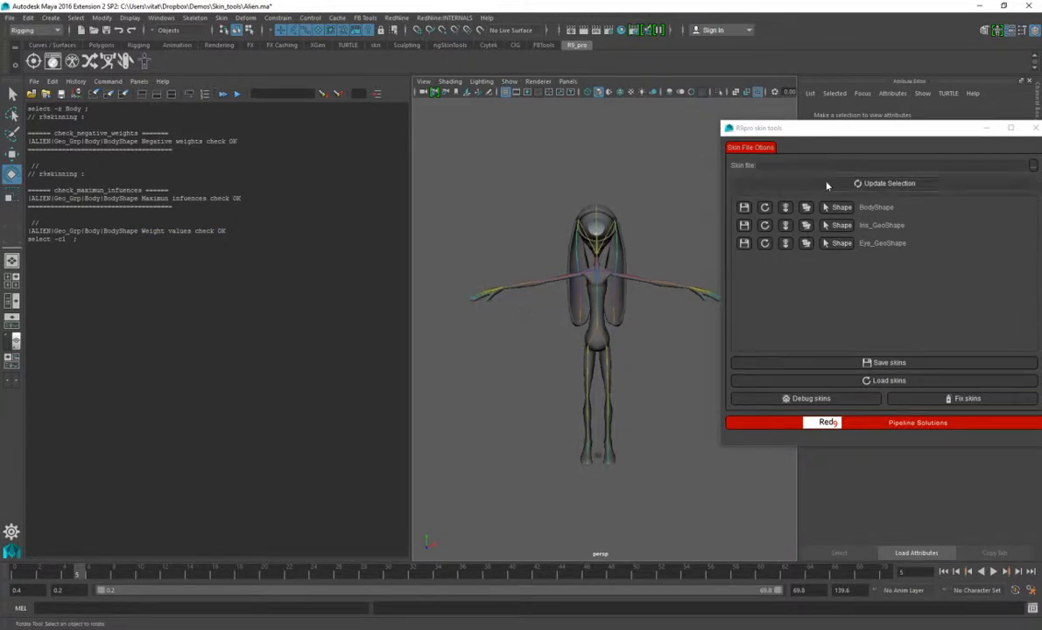
left_click_drag(894, 132, 850, 147)
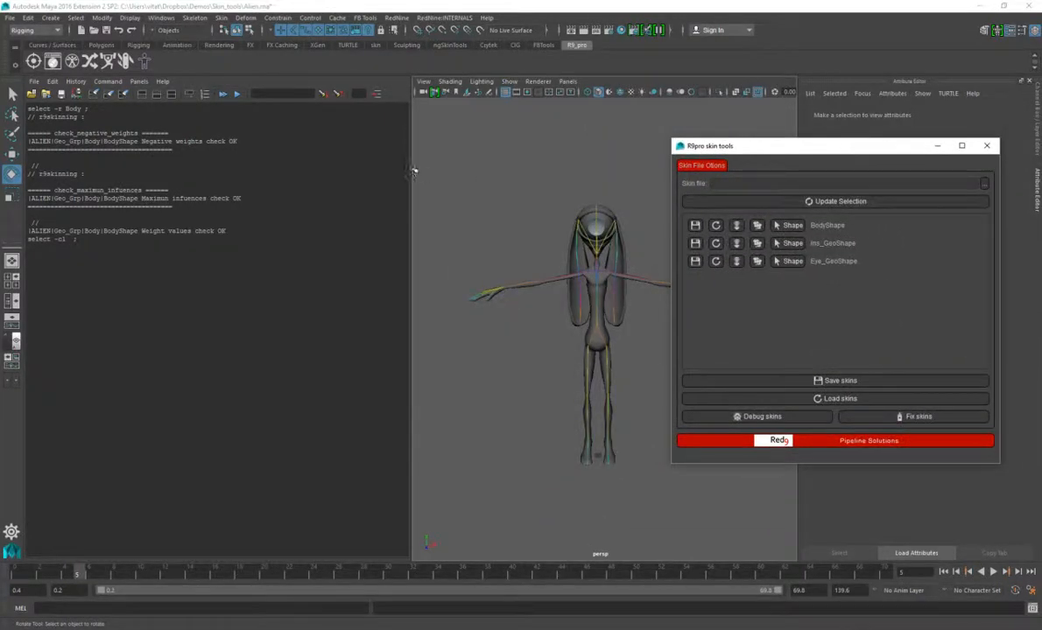
left_click_drag(413, 169, 303, 186)
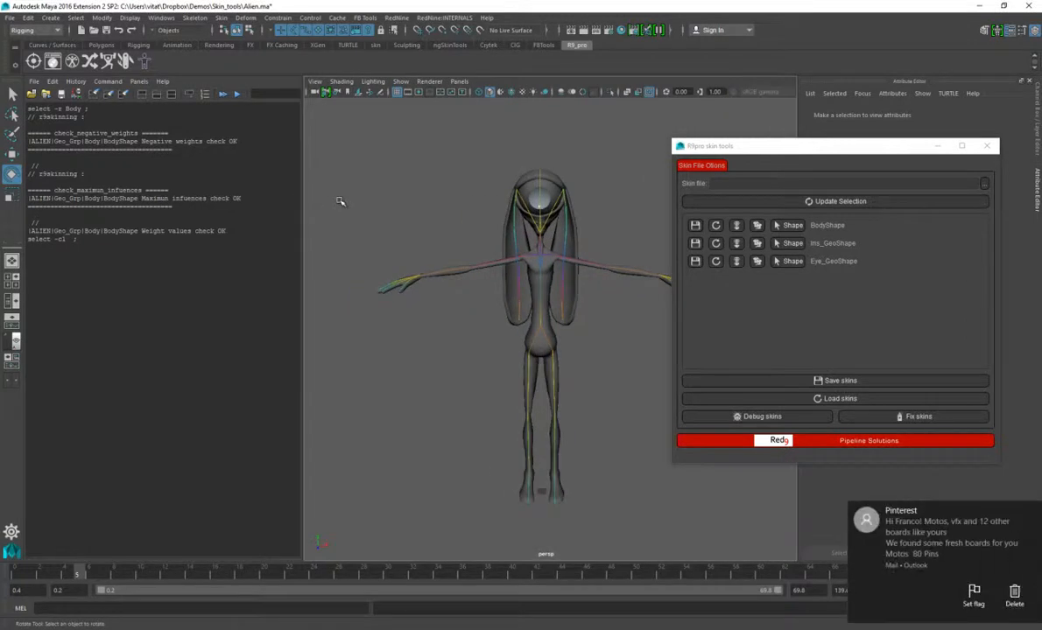